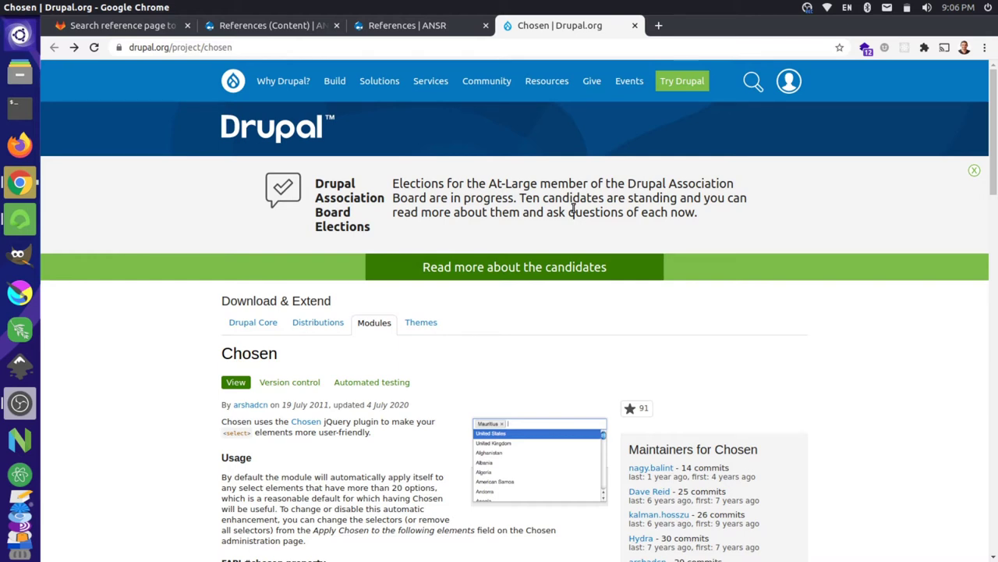
# - Review the Chosen project page, then bring up the ANSR References page
pyautogui.scroll(-2, 559, 351)
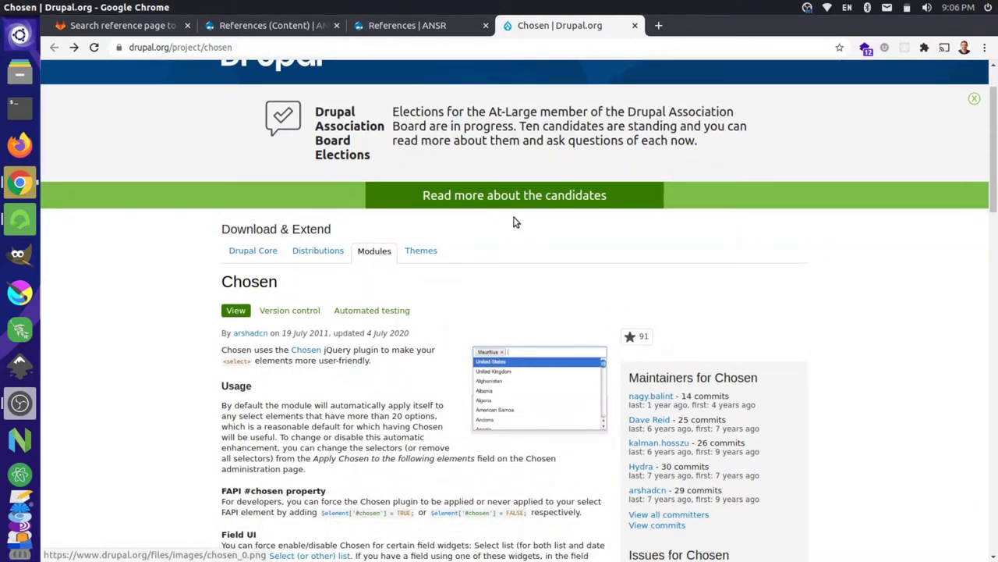
pyautogui.click(438, 30)
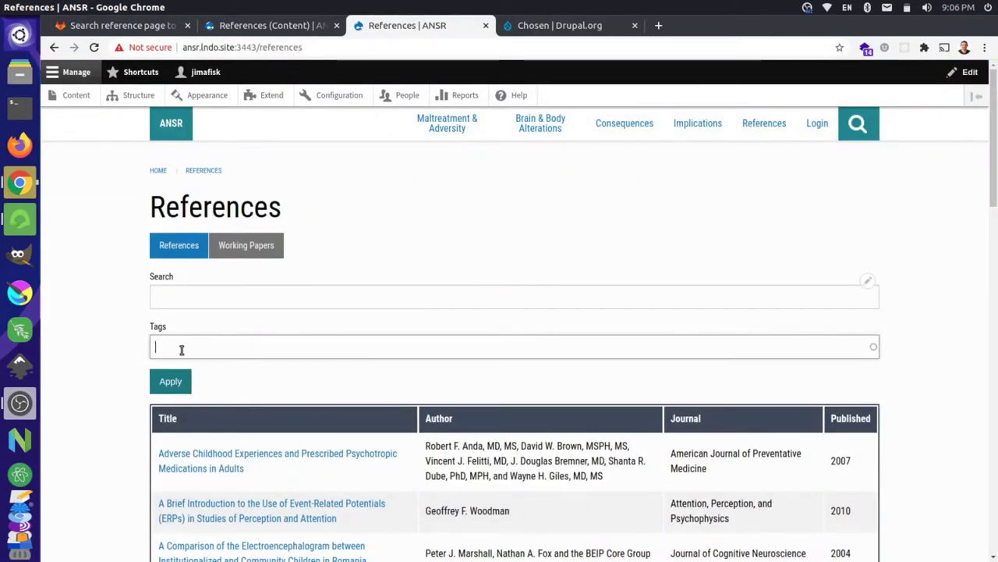
pyautogui.moveTo(265, 25)
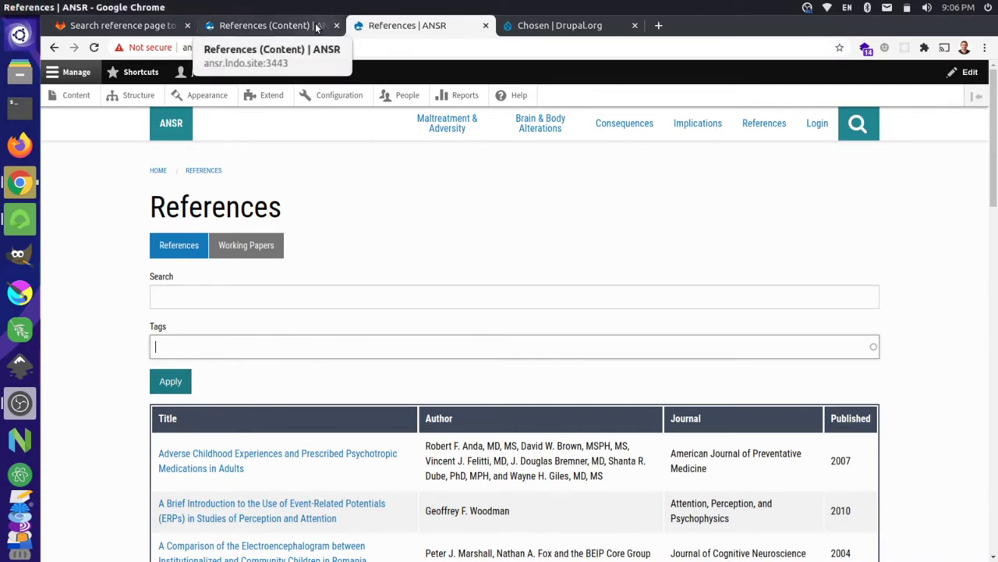
# - Open the Tag filter's extra settings in the References view editor
pyautogui.click(316, 27)
pyautogui.scroll(-5, 299, 366)
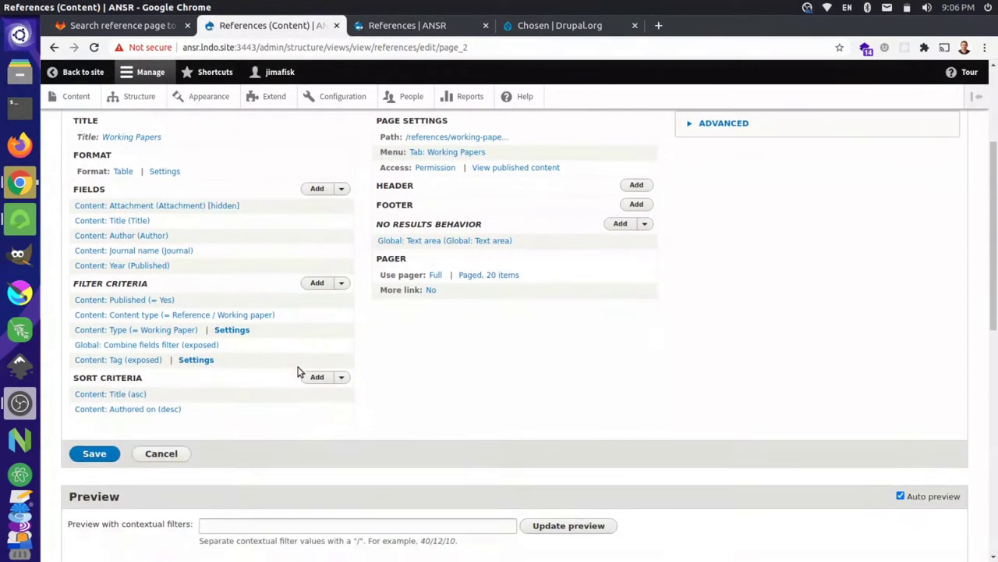
pyautogui.click(187, 359)
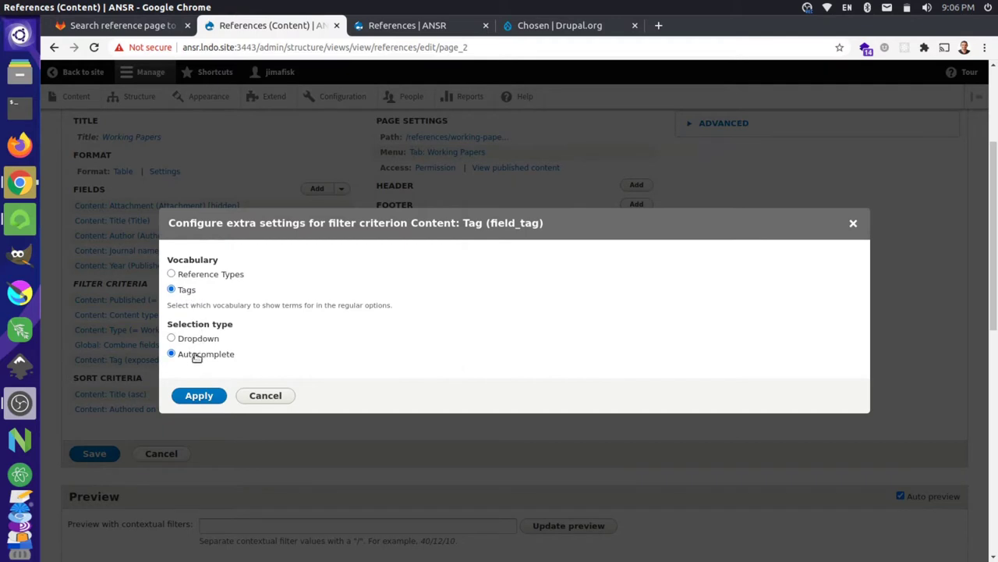
# - Add Adrenocorticoid and Maternal Behaviour to the References page's Tags filter via autocomplete
pyautogui.click(401, 25)
pyautogui.write('a')
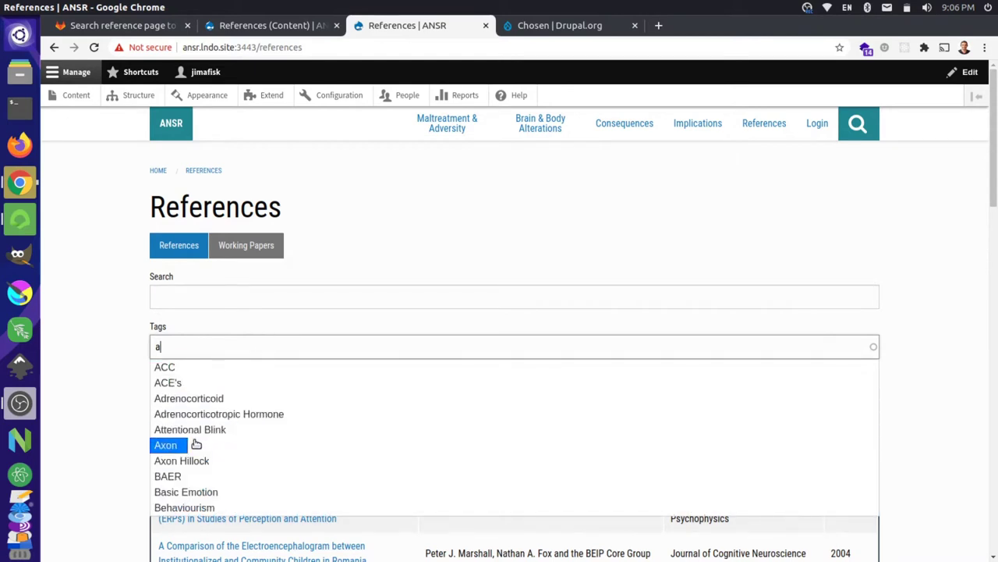
pyautogui.click(185, 399)
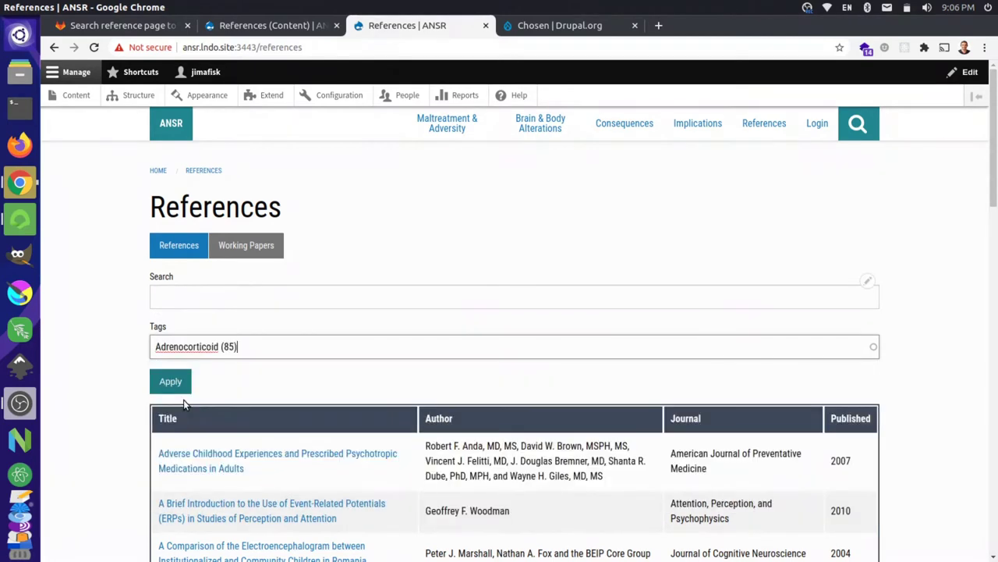
pyautogui.write(',')
pyautogui.write(' te')
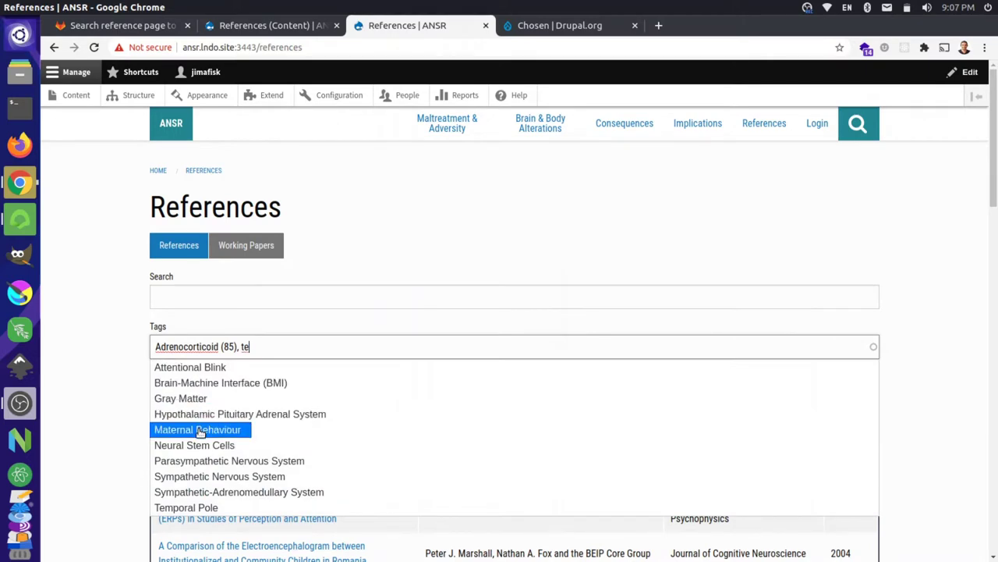
pyautogui.click(200, 431)
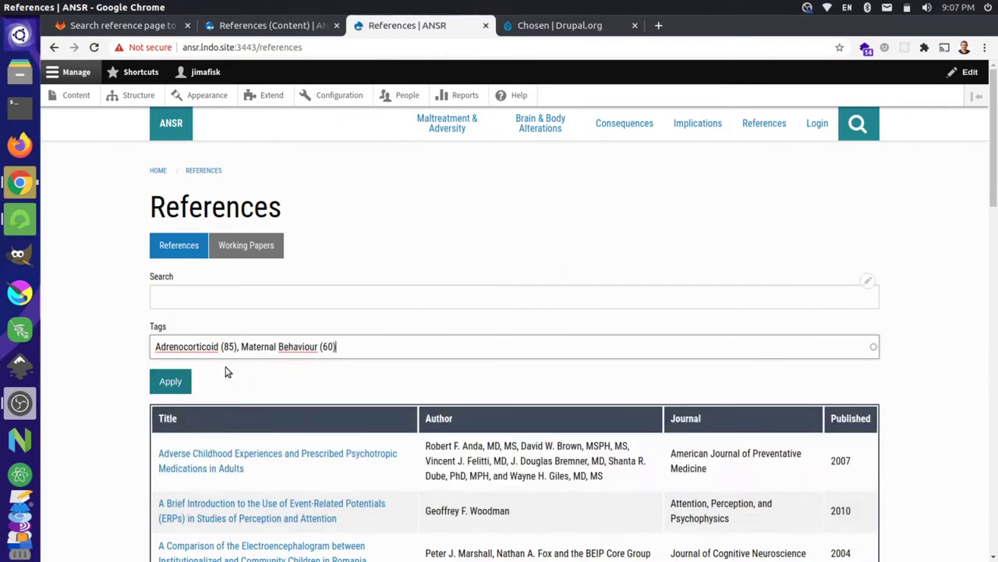
# - Cancel the Tag filter's extra settings, review its multiple-tag options, and return to References
pyautogui.click(289, 25)
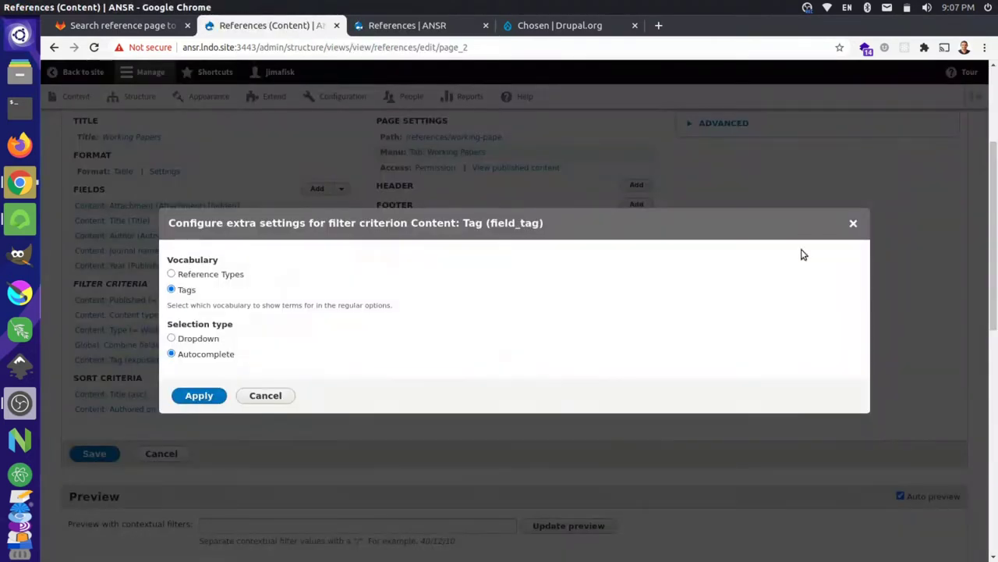
pyautogui.click(852, 223)
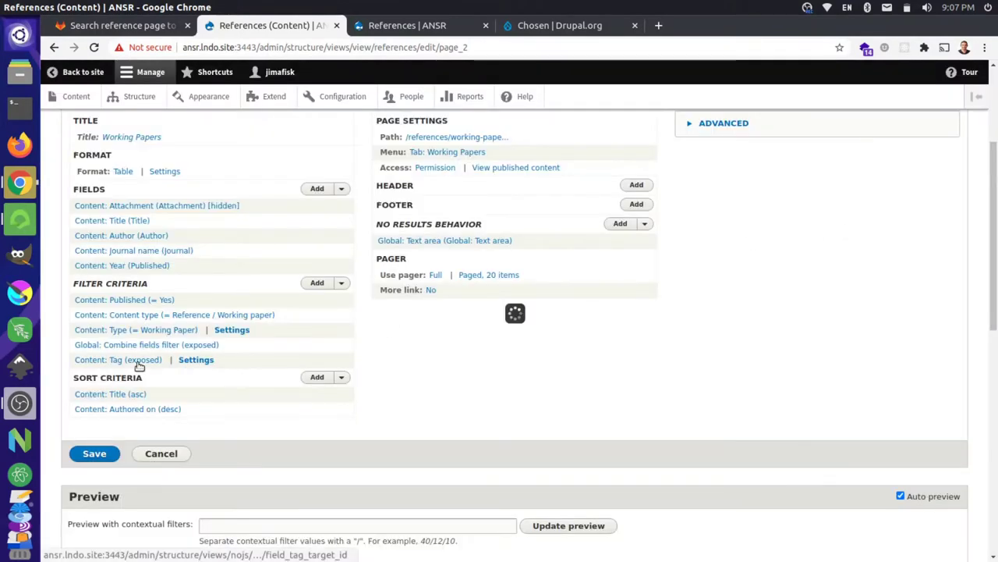
pyautogui.scroll(-1, 500, 351)
pyautogui.scroll(-2, 499, 344)
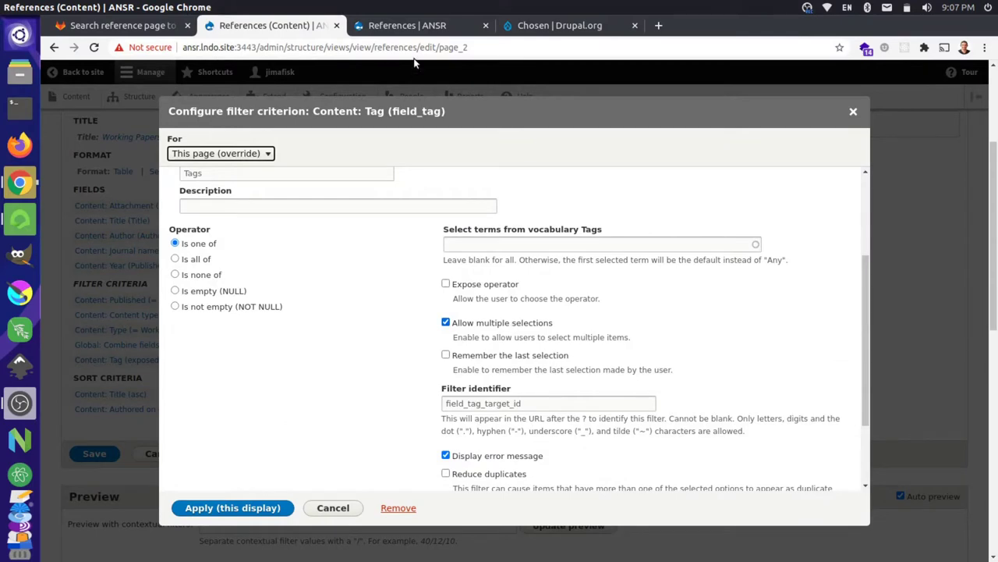
pyautogui.click(417, 31)
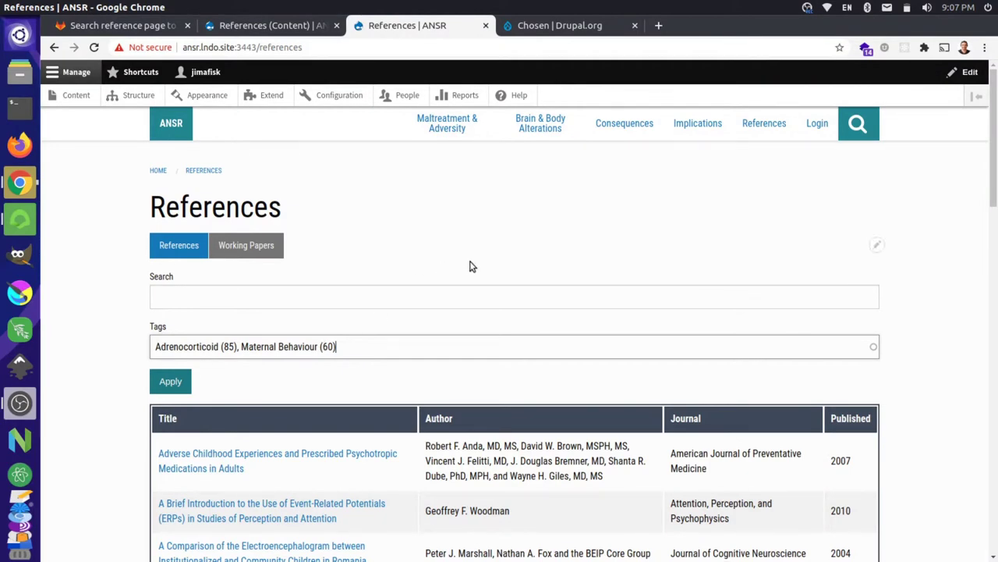
# - From the Chosen manual installation instructions, open the Chosen jQuery plugin page in a background tab
pyautogui.click(568, 24)
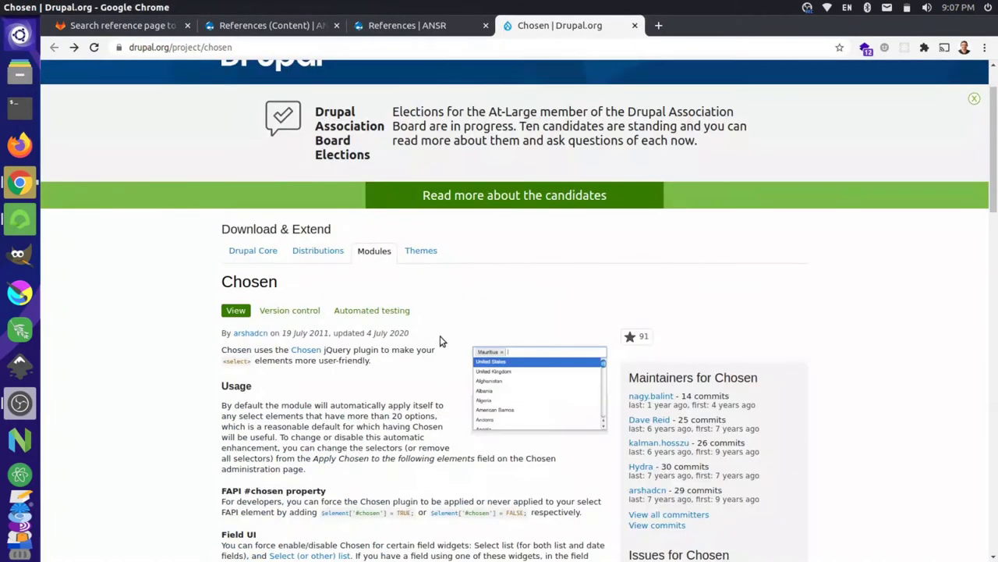
pyautogui.scroll(-1, 425, 387)
pyautogui.scroll(-2, 426, 387)
pyautogui.scroll(-2, 426, 387)
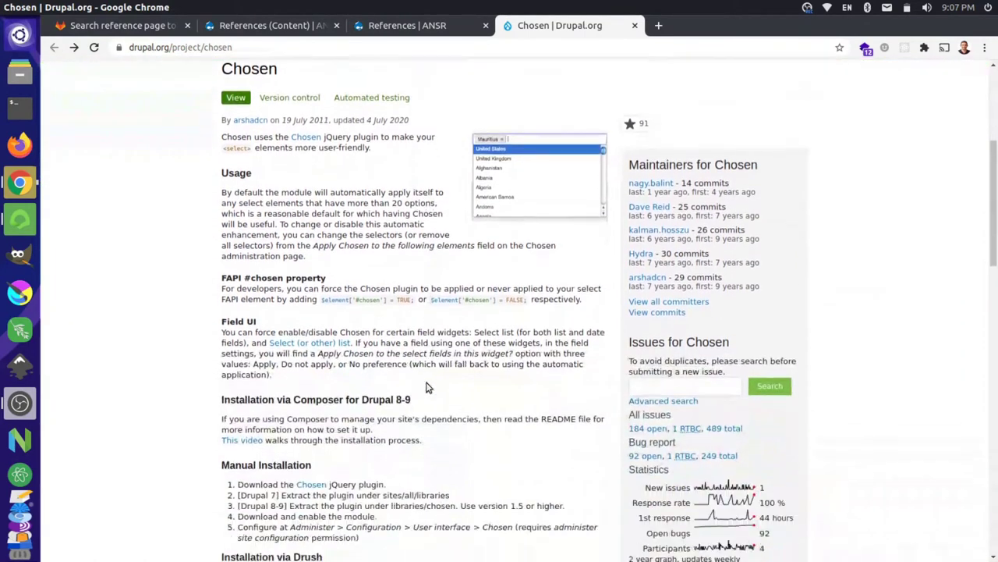
pyautogui.scroll(-1, 428, 384)
pyautogui.scroll(-1, 430, 383)
pyautogui.scroll(-1, 421, 382)
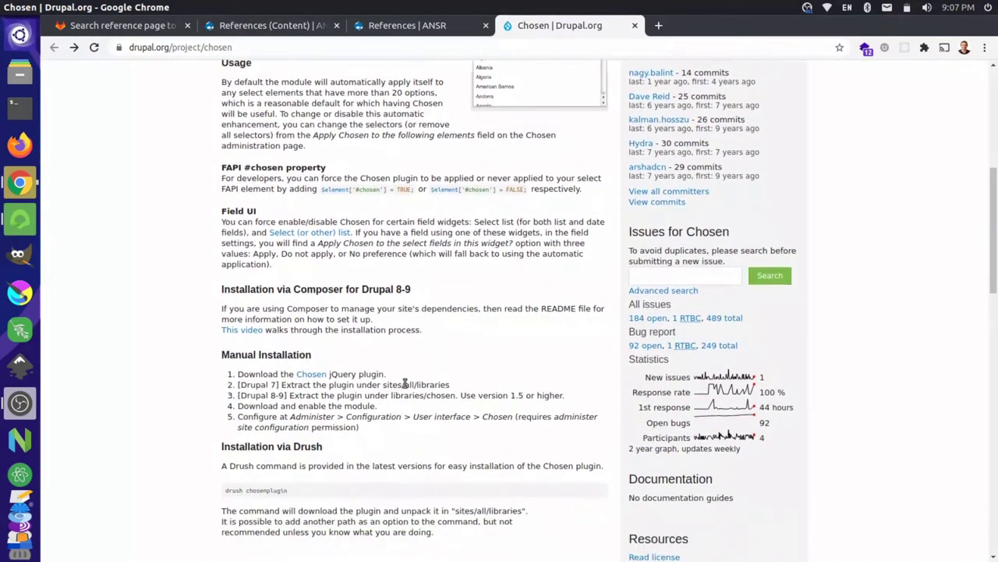
pyautogui.middleClick(312, 376)
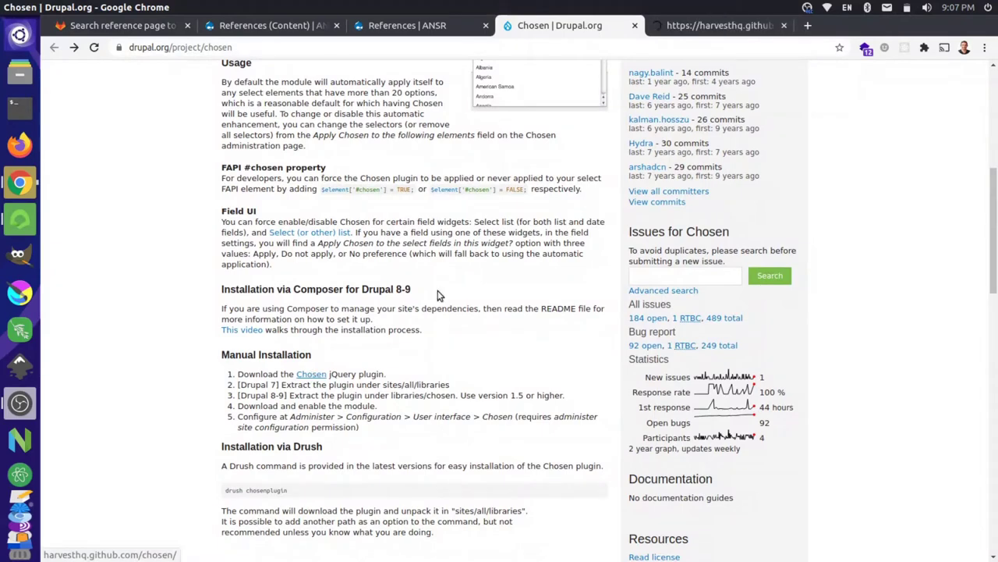
# - On the Chosen demo, select United States and United Kingdom in the plain multiple list
pyautogui.click(733, 26)
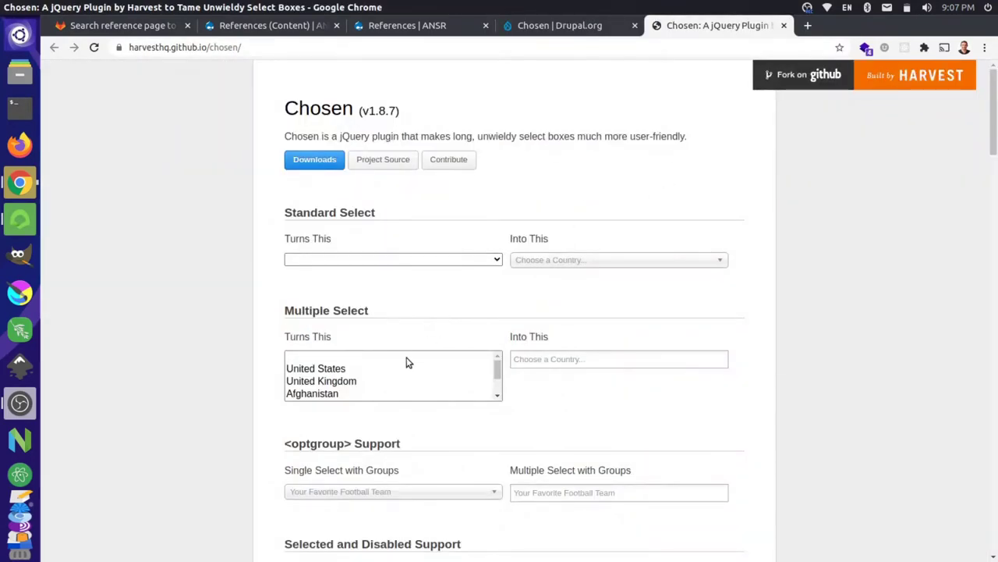
pyautogui.click(349, 370)
pyautogui.click(349, 368)
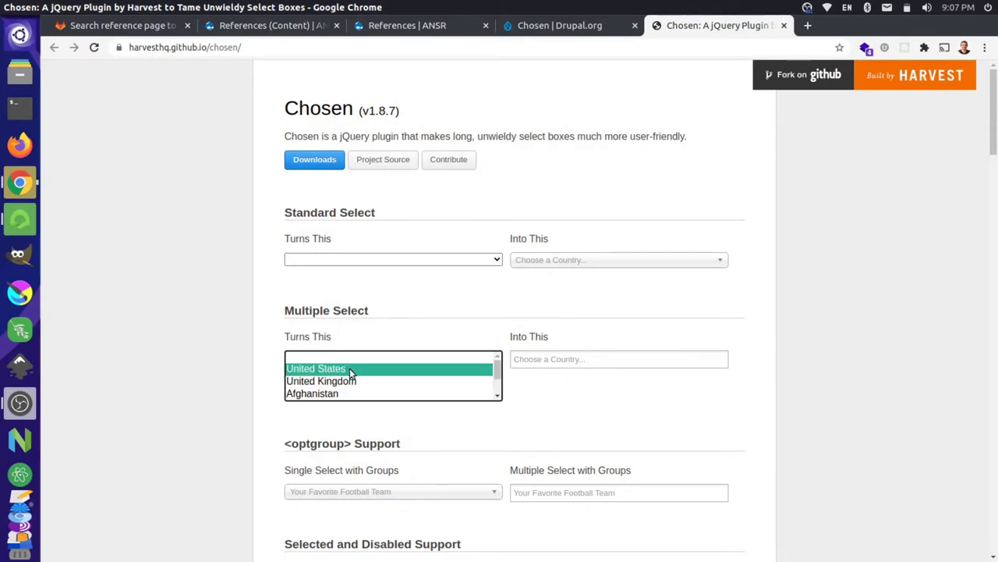
pyautogui.keyDown('ctrl'); pyautogui.click(352, 381); pyautogui.keyUp('ctrl')
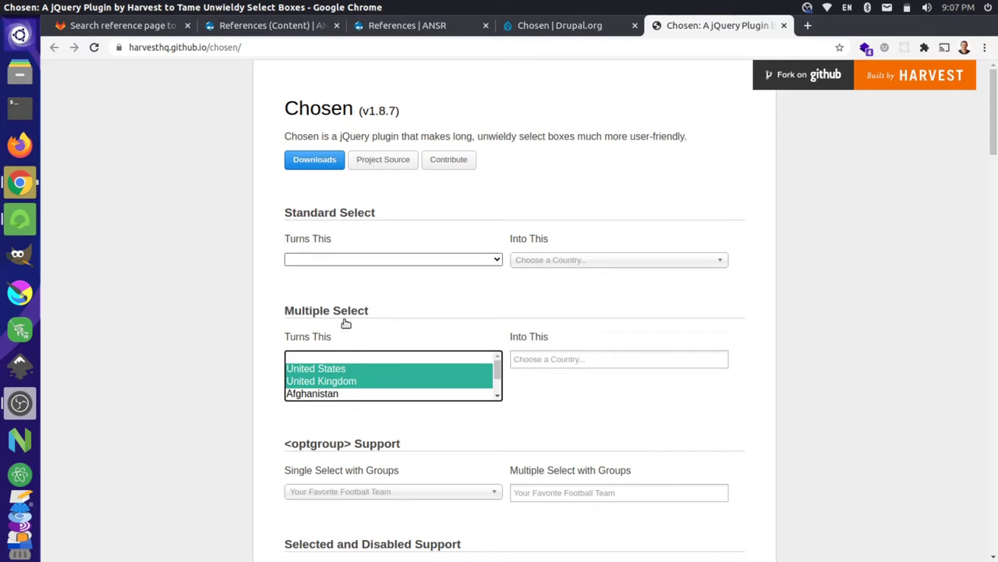
# - Add United States and Albania chips in the Chosen multiple select, then remove both
pyautogui.click(528, 360)
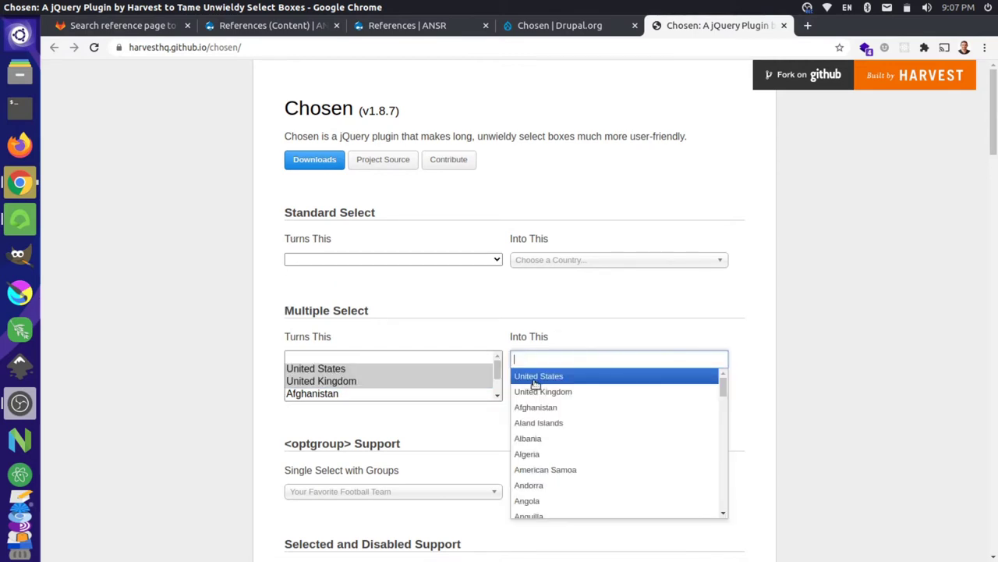
pyautogui.click(534, 381)
pyautogui.write('a')
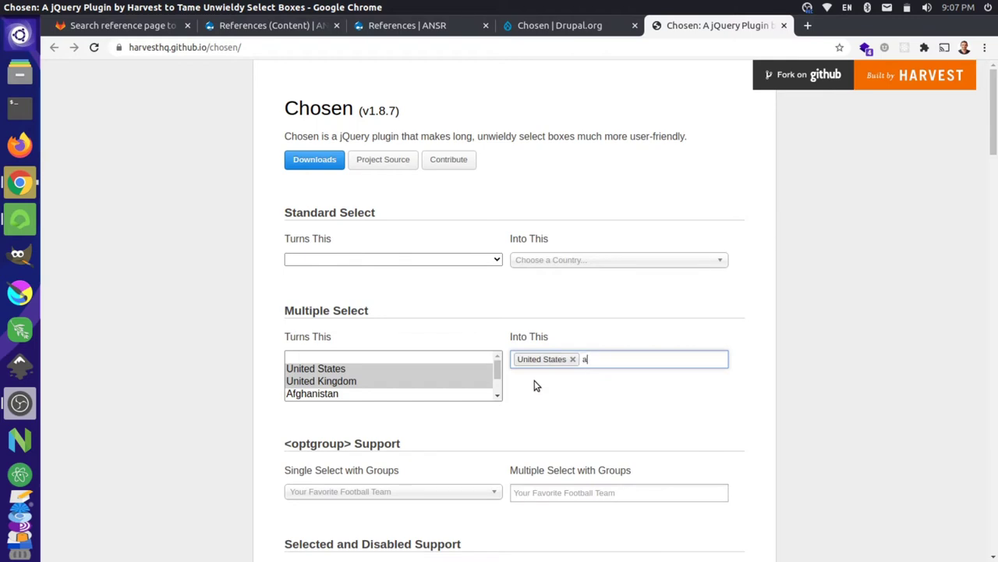
pyautogui.click(549, 412)
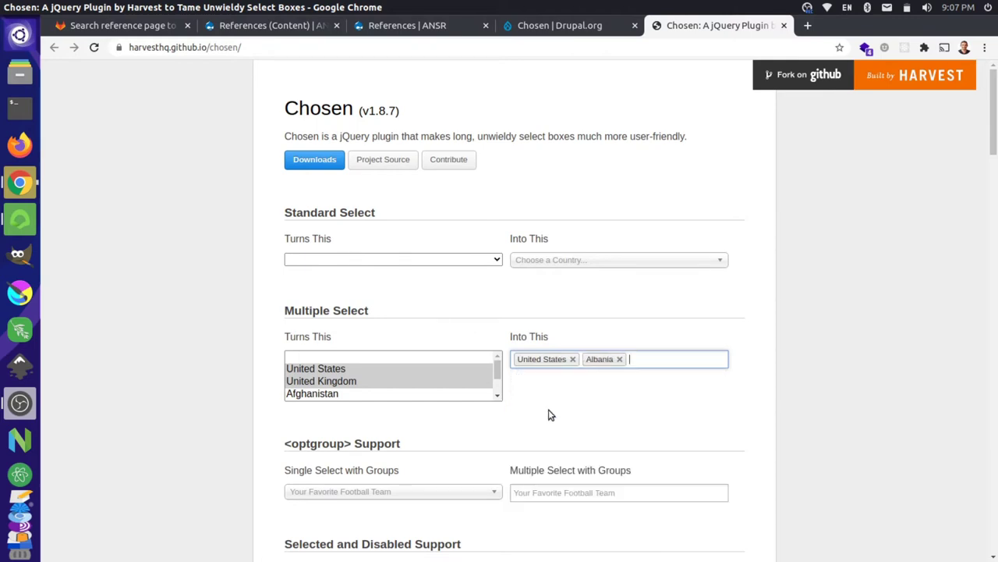
pyautogui.click(572, 360)
pyautogui.click(551, 359)
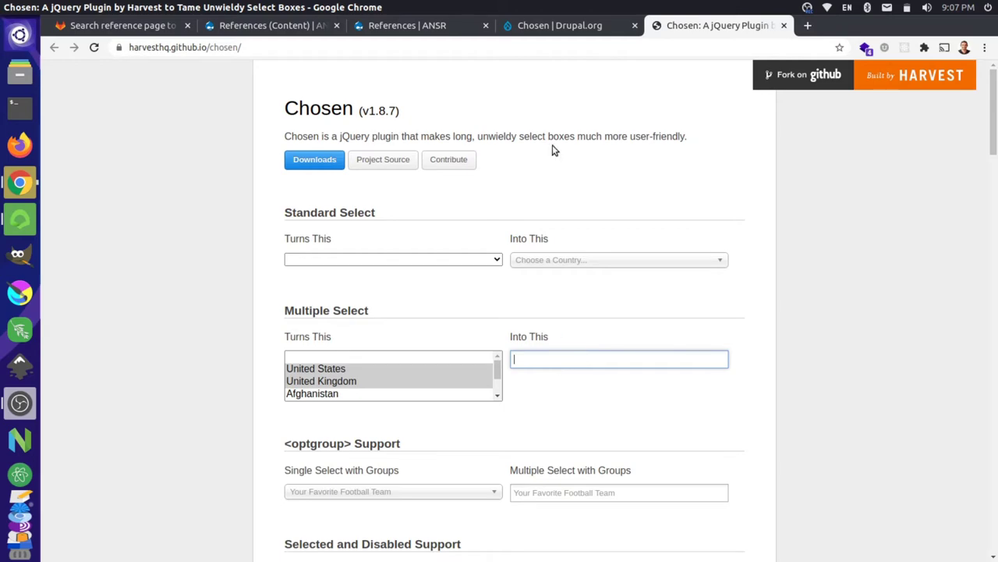
# - On the Chosen project page, highlight the Composer note's advice to read the README
pyautogui.click(550, 27)
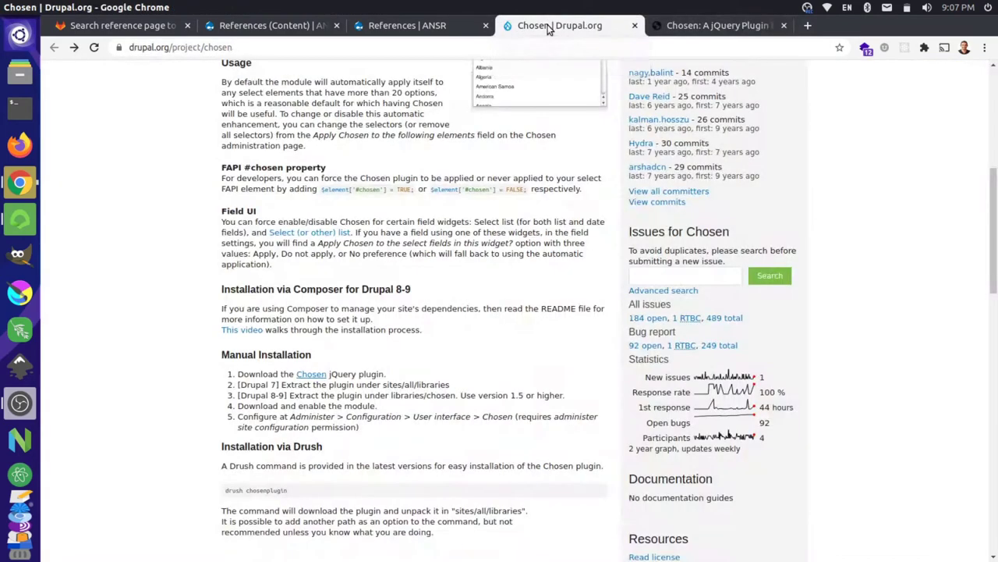
pyautogui.scroll(3, 337, 300)
pyautogui.scroll(1, 337, 301)
pyautogui.scroll(-3, 337, 301)
pyautogui.scroll(-2, 337, 300)
pyautogui.scroll(-1, 337, 300)
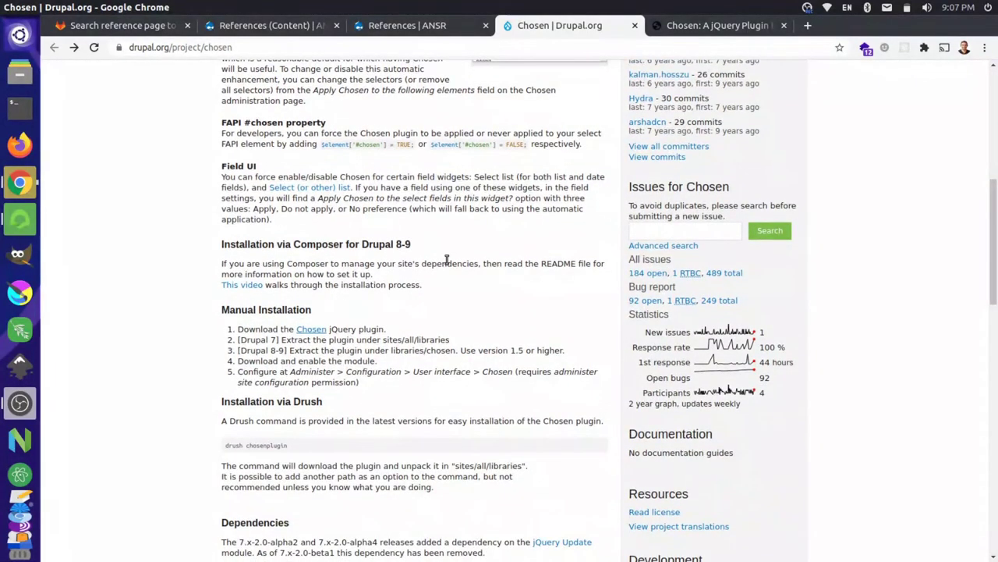
pyautogui.moveTo(424, 263)
pyautogui.mouseDown()
pyautogui.moveTo(567, 265)
pyautogui.moveTo(572, 279)
pyautogui.mouseUp()
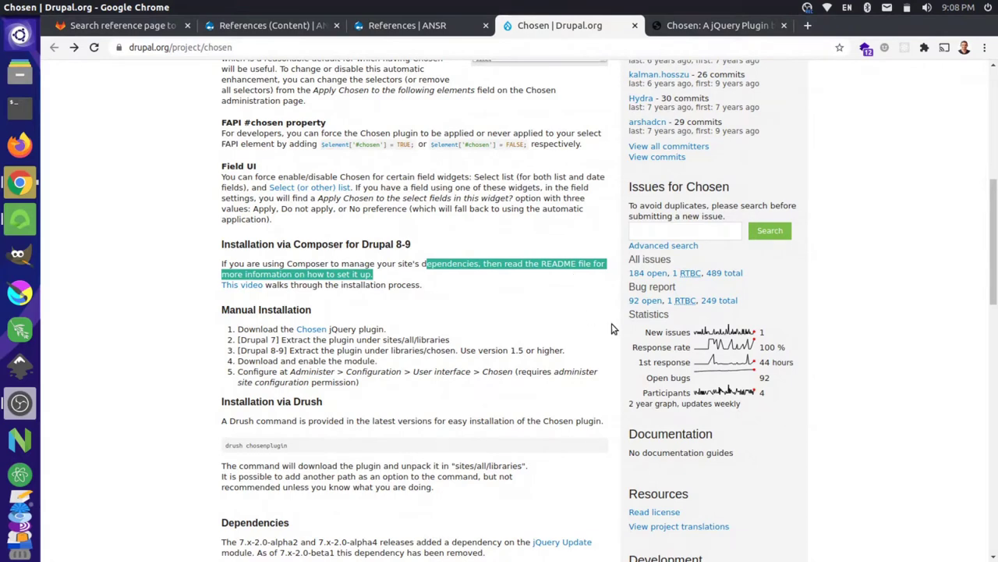
pyautogui.scroll(-5, 615, 320)
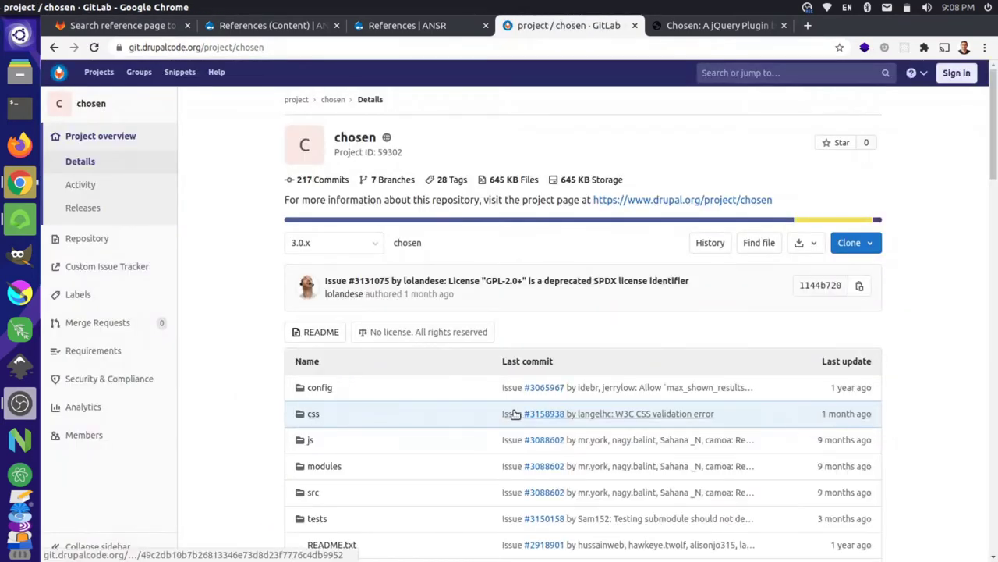
# - Open the repository's README.txt and mark its Installation via Composer heading
pyautogui.scroll(-3, 514, 413)
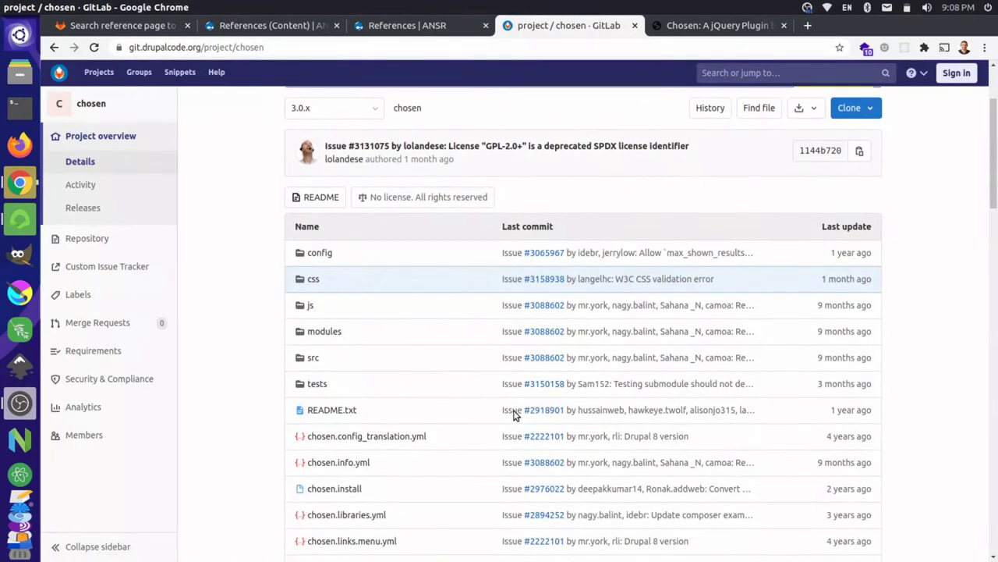
pyautogui.scroll(-1, 367, 343)
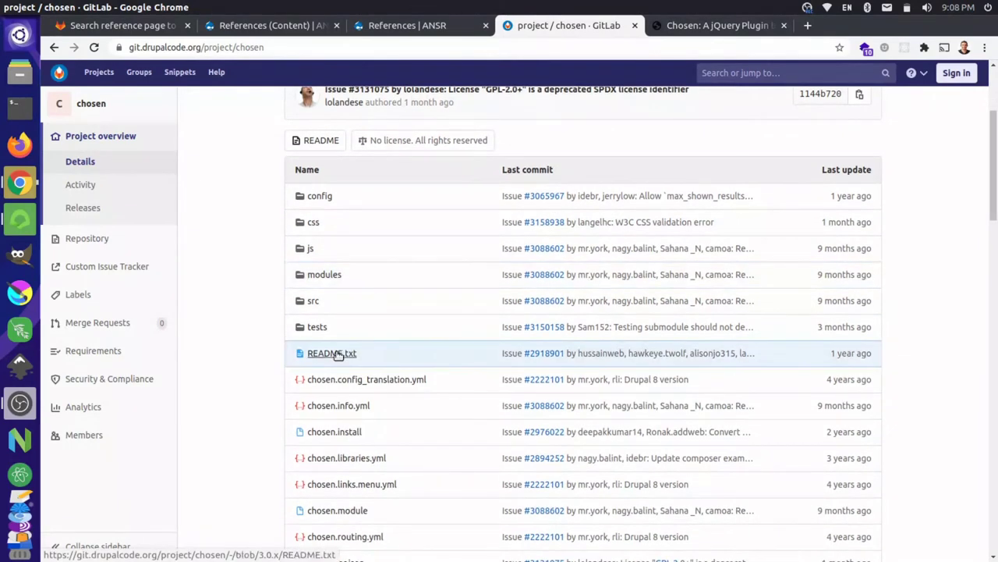
pyautogui.click(336, 353)
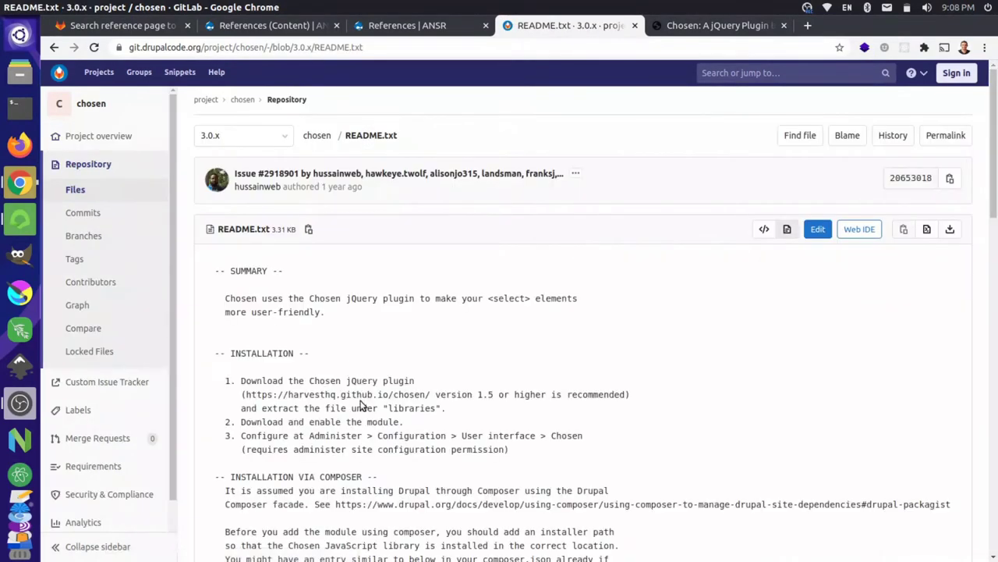
pyautogui.scroll(-1, 361, 405)
pyautogui.scroll(-2, 361, 406)
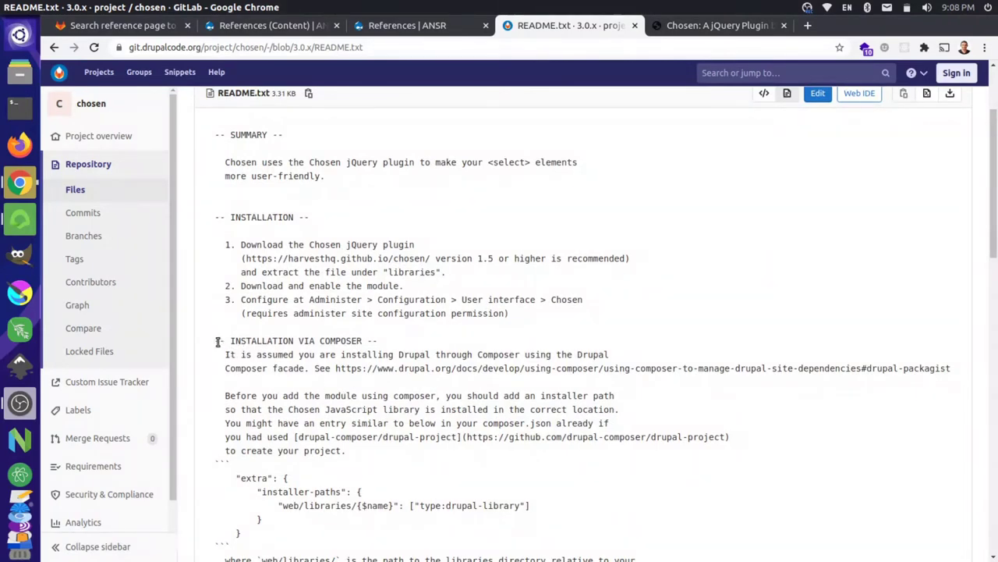
pyautogui.moveTo(218, 342); pyautogui.dragTo(379, 346)
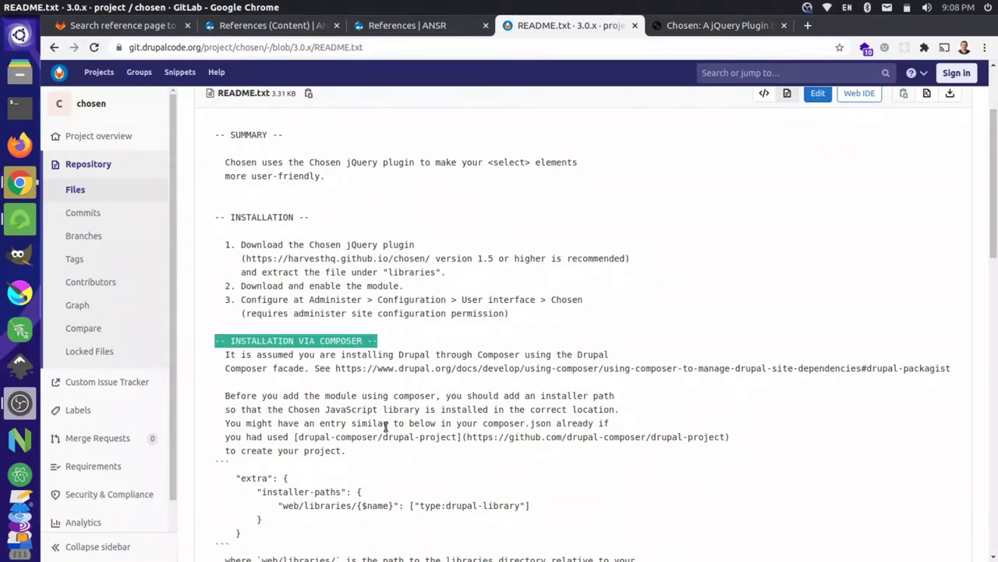
# - Highlight the README's library location sentence and the installer-paths key in its example
pyautogui.scroll(-1, 385, 426)
pyautogui.scroll(-2, 385, 426)
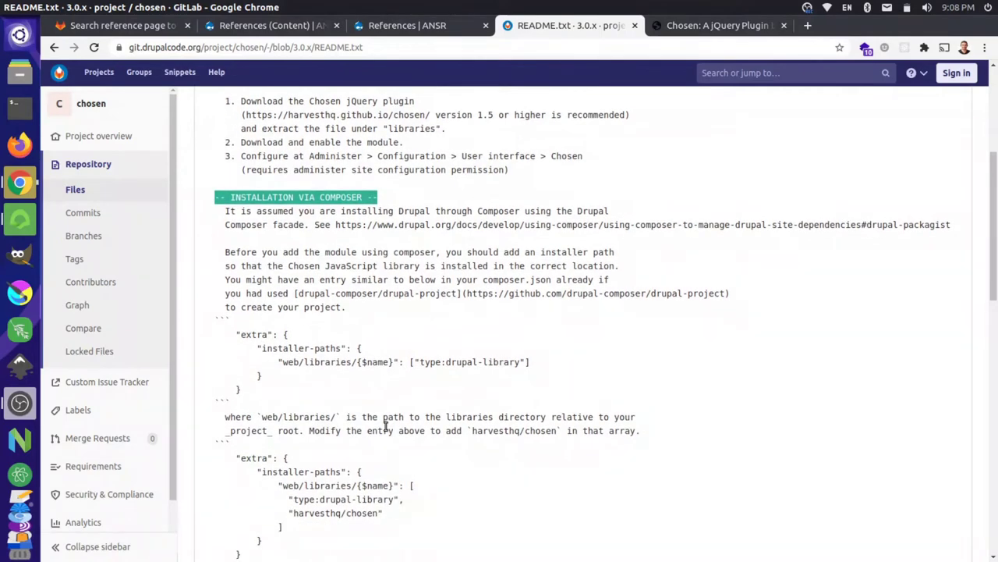
pyautogui.scroll(-1, 341, 315)
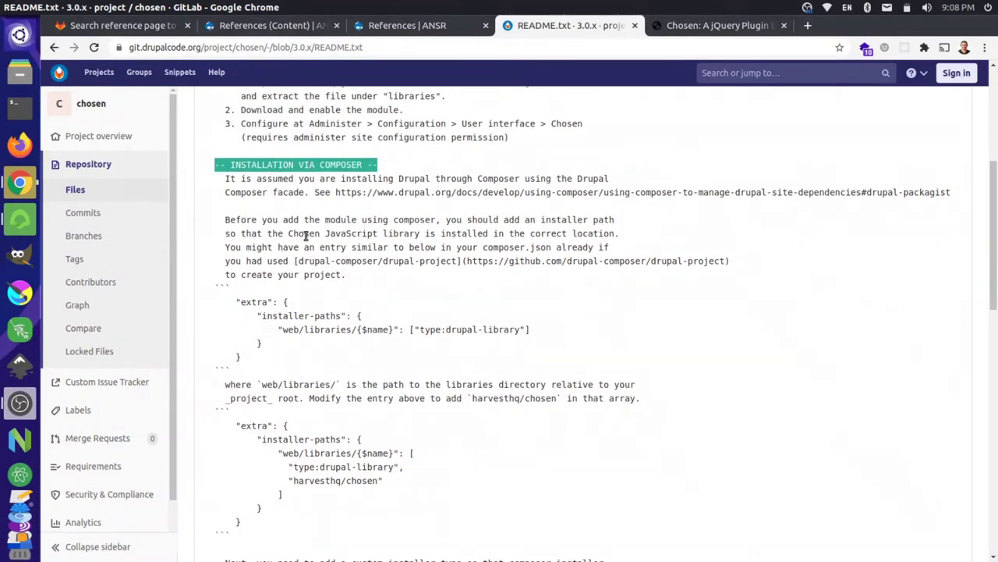
pyautogui.moveTo(327, 235); pyautogui.dragTo(475, 246)
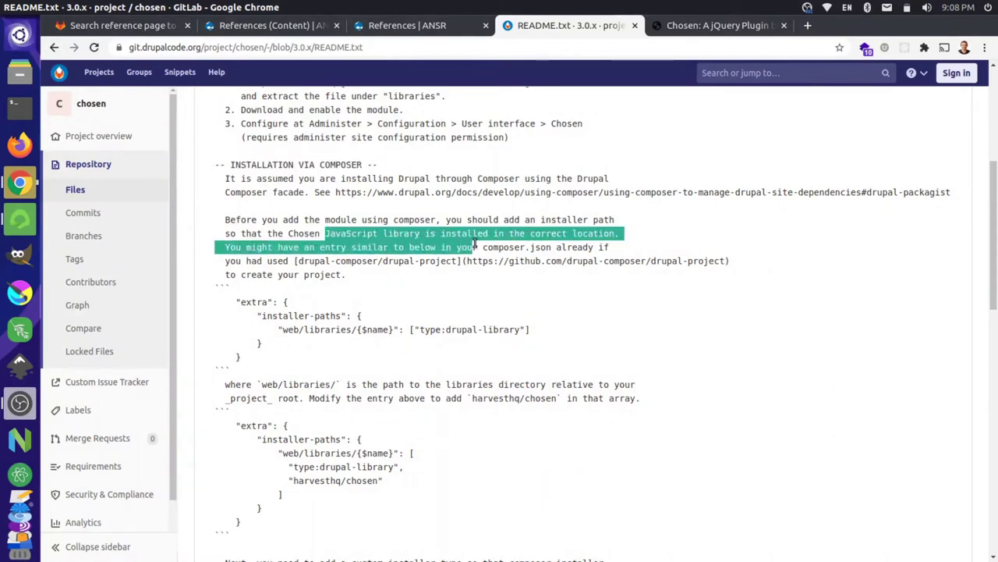
pyautogui.scroll(-1, 438, 291)
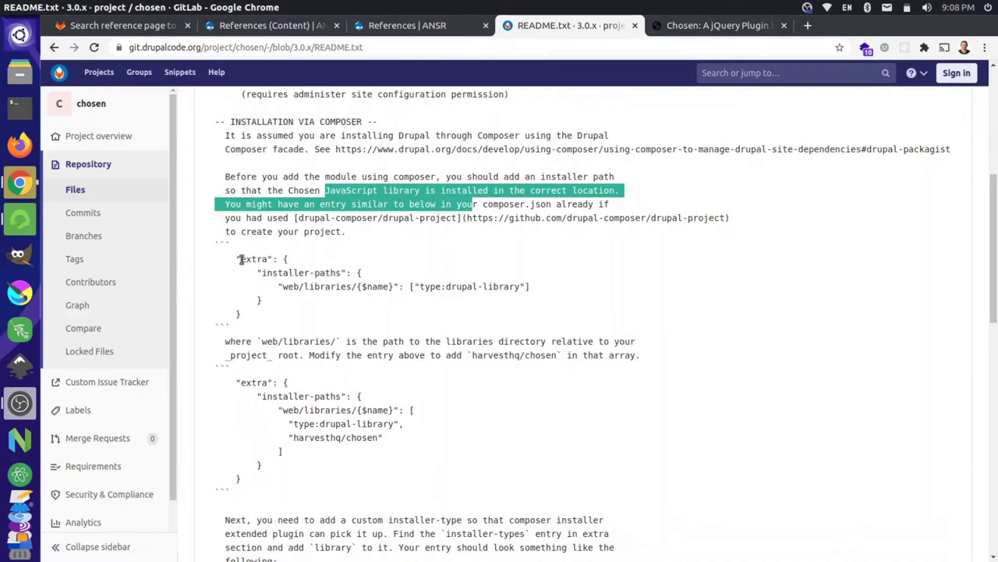
pyautogui.moveTo(262, 272); pyautogui.dragTo(343, 272)
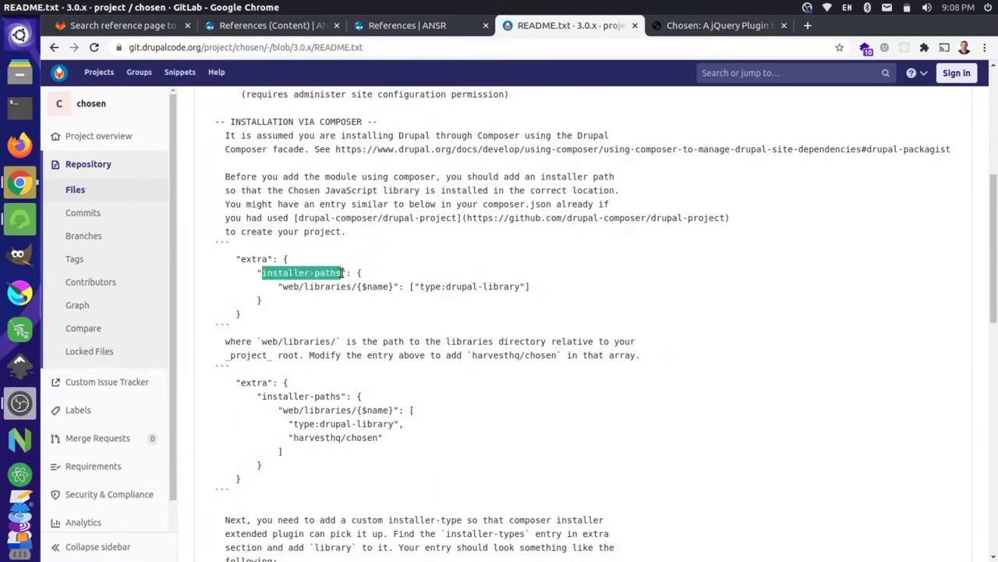
pyautogui.hotkey('alt', 'Tab')
pyautogui.hotkey('alt', 'Tab')
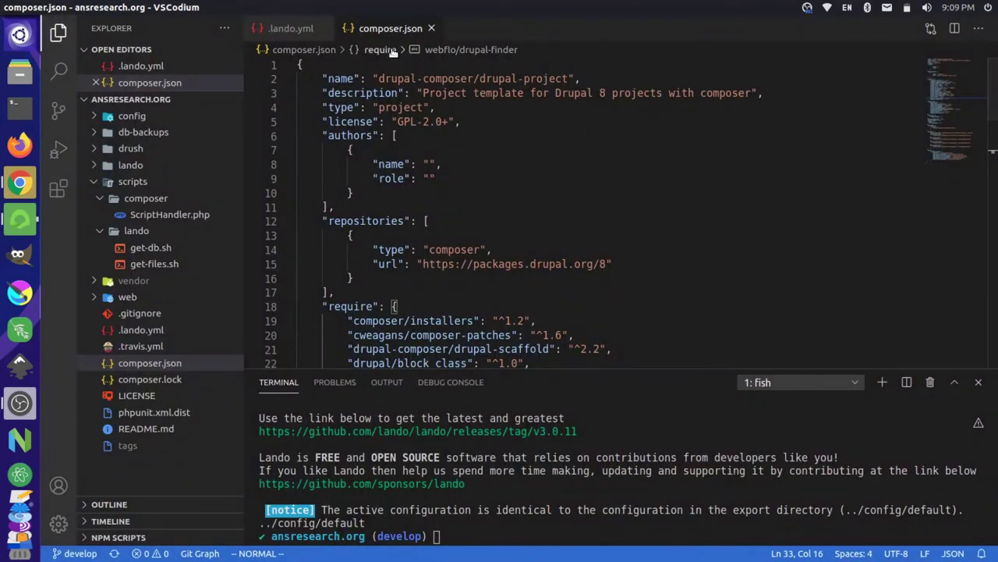
# - Find the installer-paths block in composer.json, then go back to the README
pyautogui.click(411, 107)
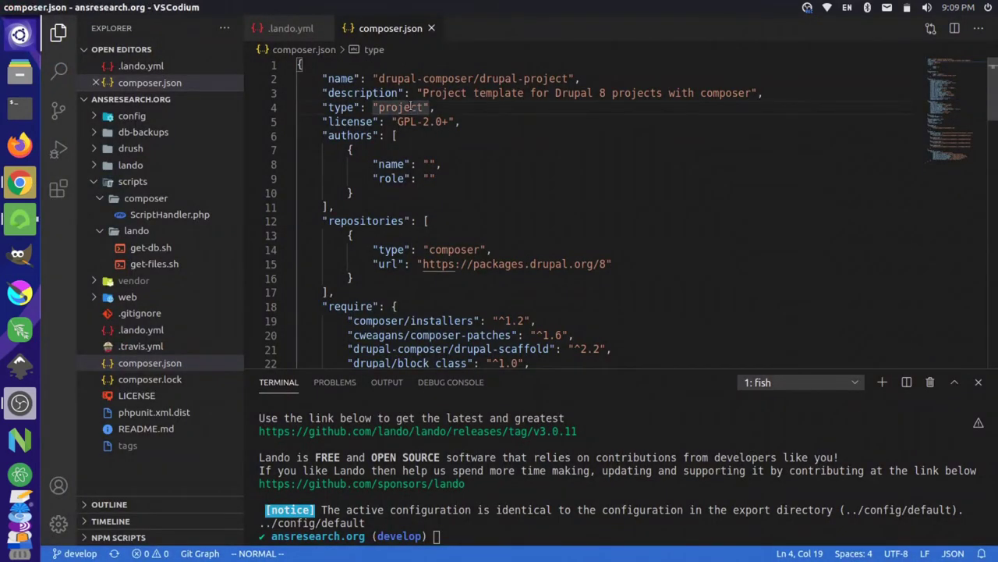
pyautogui.press('/')
pyautogui.write('installer-paths')
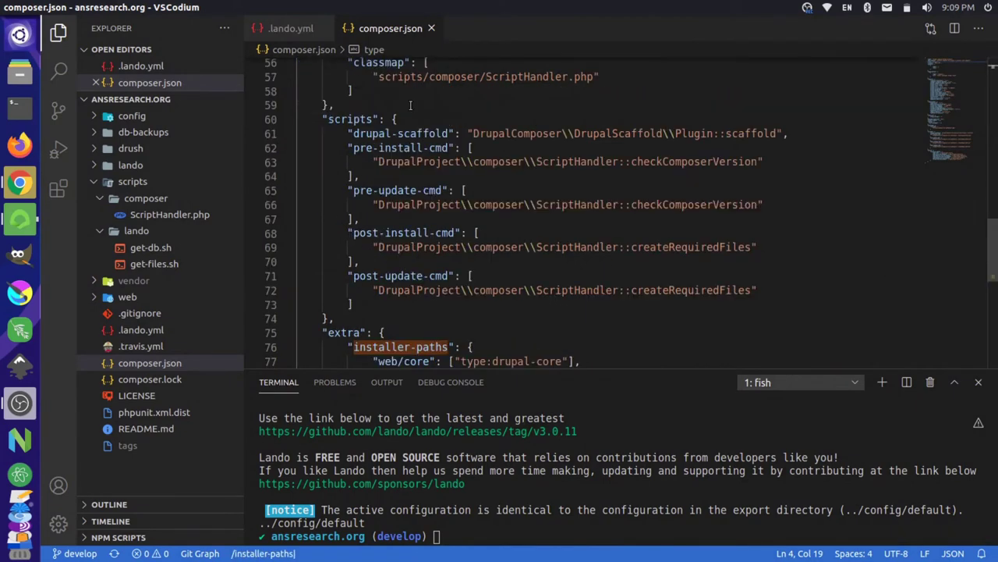
pyautogui.press('Return')
pyautogui.scroll(-3, 435, 269)
pyautogui.scroll(-2, 435, 269)
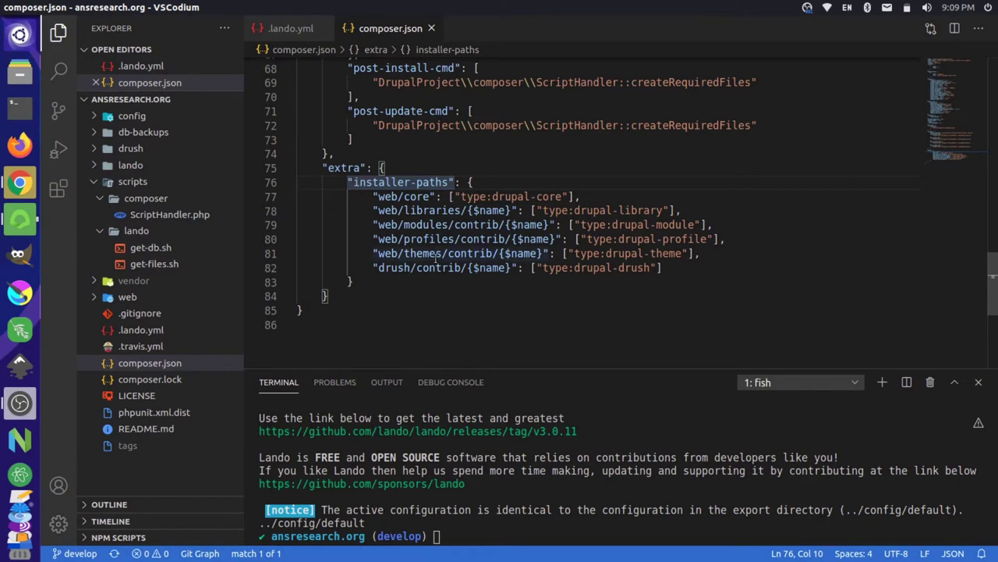
pyautogui.hotkey('alt', 'Tab')
pyautogui.click(300, 290)
# - Copy the README's web/libraries array listing type:drupal-library and harvesthq/chosen
pyautogui.moveTo(278, 286); pyautogui.dragTo(531, 286)
pyautogui.scroll(-1, 390, 378)
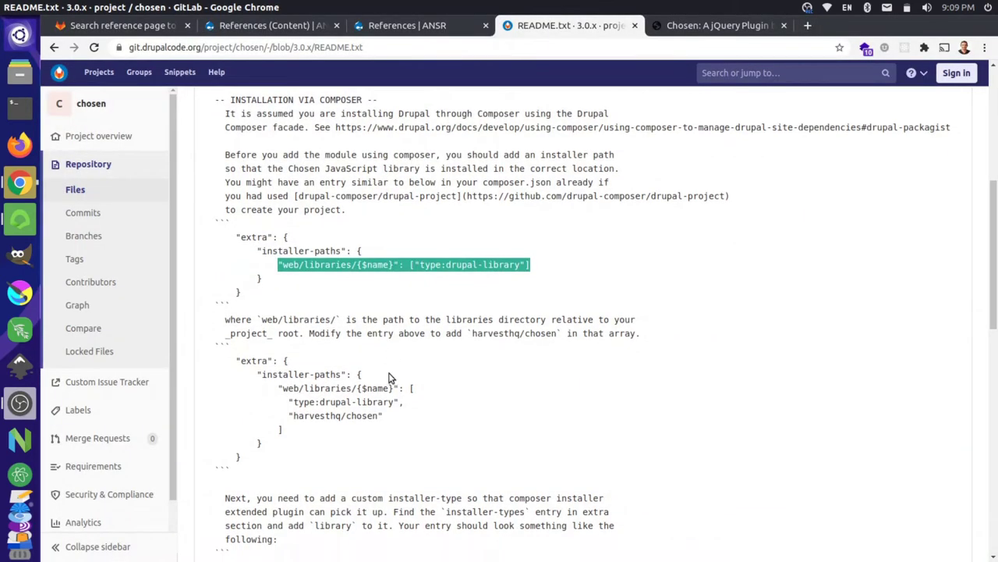
pyautogui.scroll(-1, 390, 378)
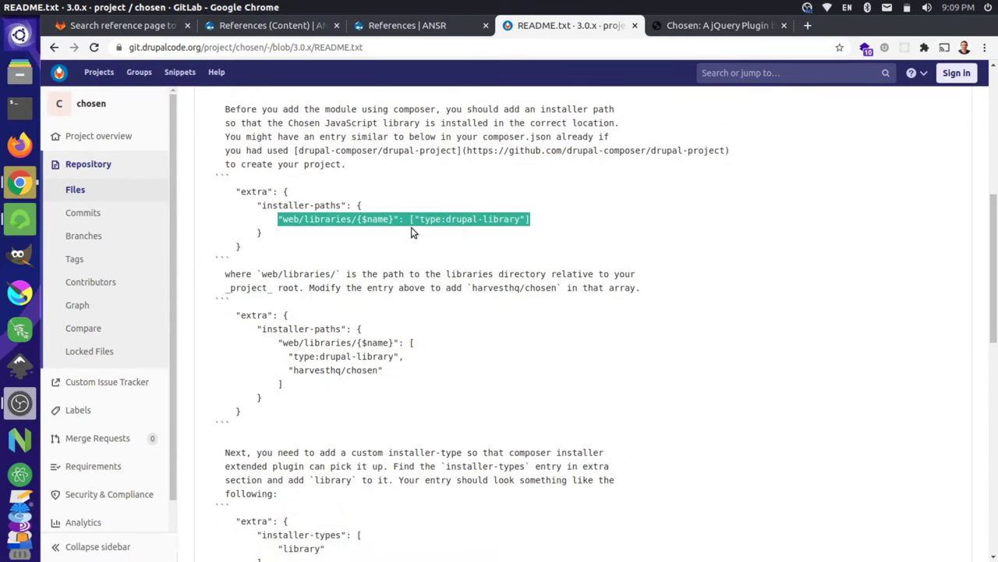
pyautogui.moveTo(411, 233)
pyautogui.mouseDown()
pyautogui.moveTo(411, 219)
pyautogui.moveTo(533, 223)
pyautogui.mouseUp()
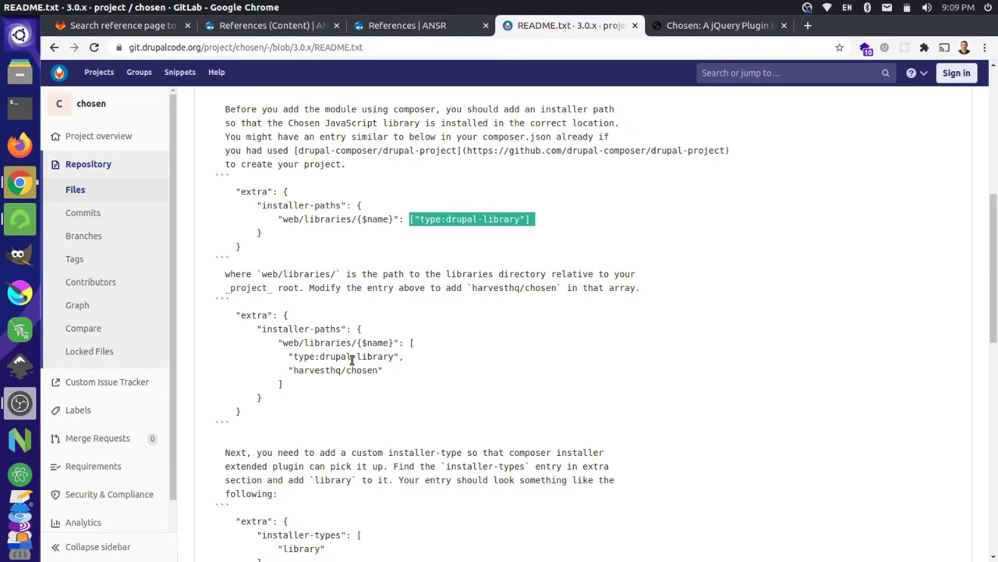
pyautogui.moveTo(289, 371); pyautogui.dragTo(395, 367)
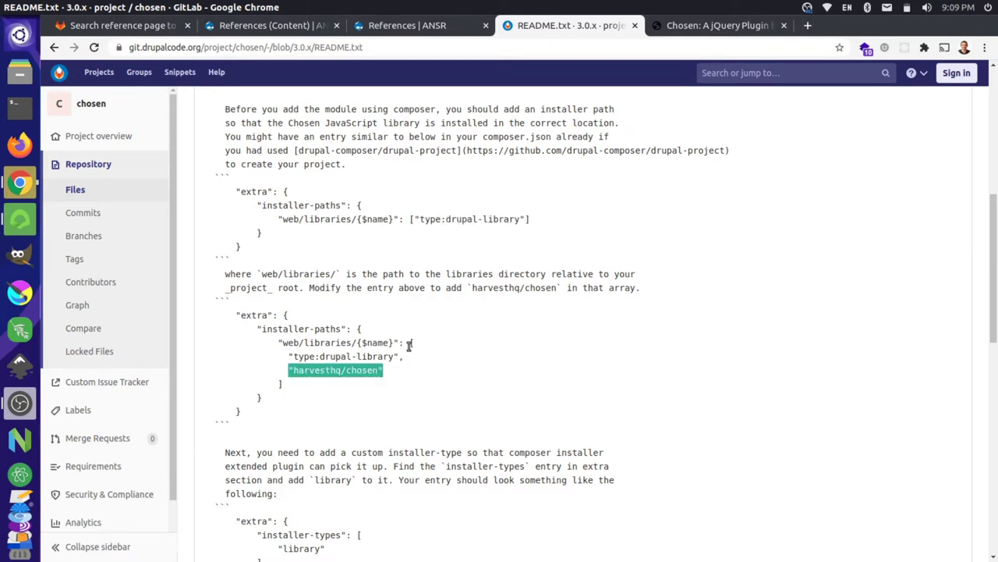
pyautogui.moveTo(410, 344); pyautogui.dragTo(284, 385)
pyautogui.hotkey('ctrl', 'c')
pyautogui.hotkey('alt', 'Tab')
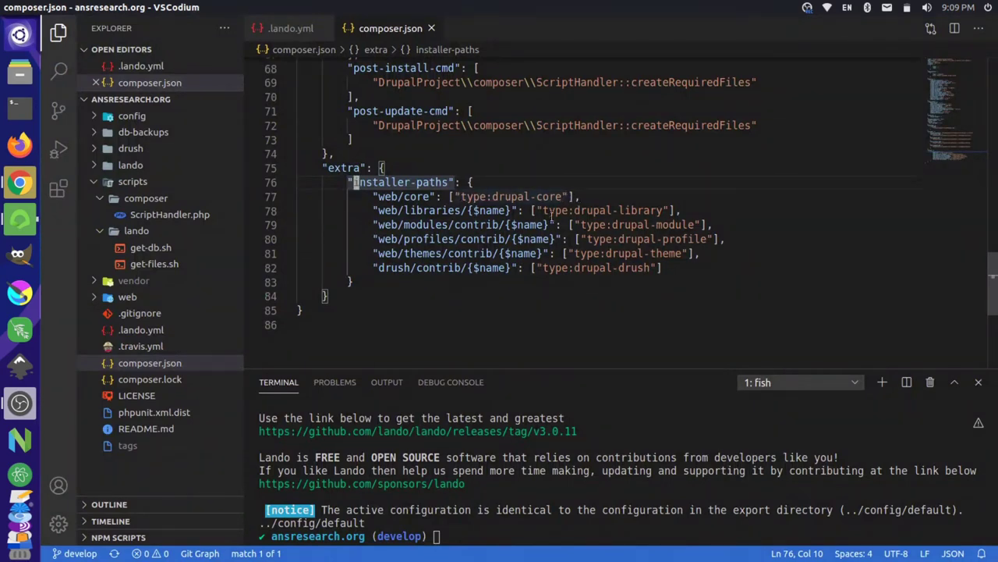
# - Replace the web/libraries value in composer.json with the pasted type:drupal-library and harvesthq/chosen array
pyautogui.click(534, 210)
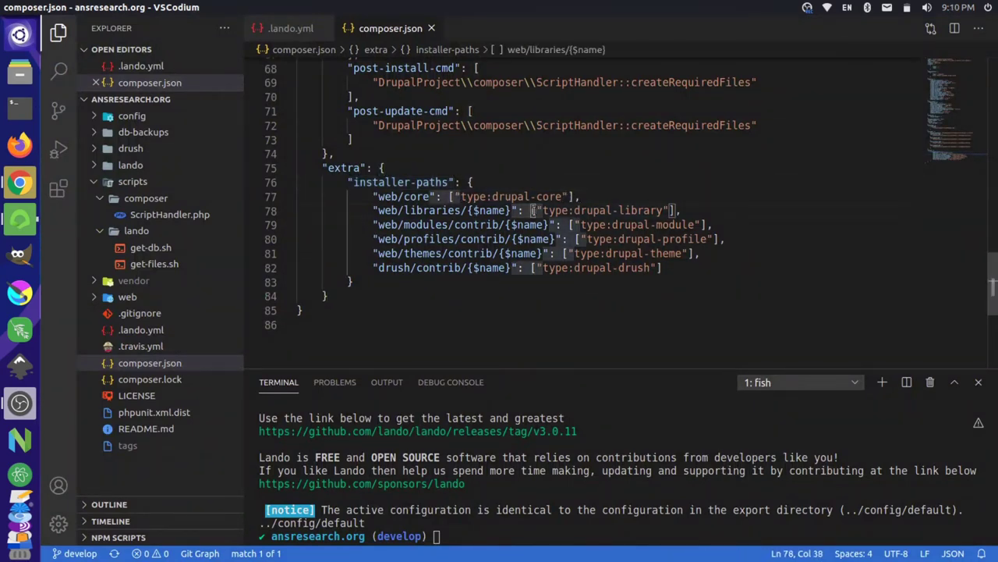
pyautogui.press('v')
pyautogui.press('e')
pyautogui.press('e')
pyautogui.press('e')
pyautogui.press('e')
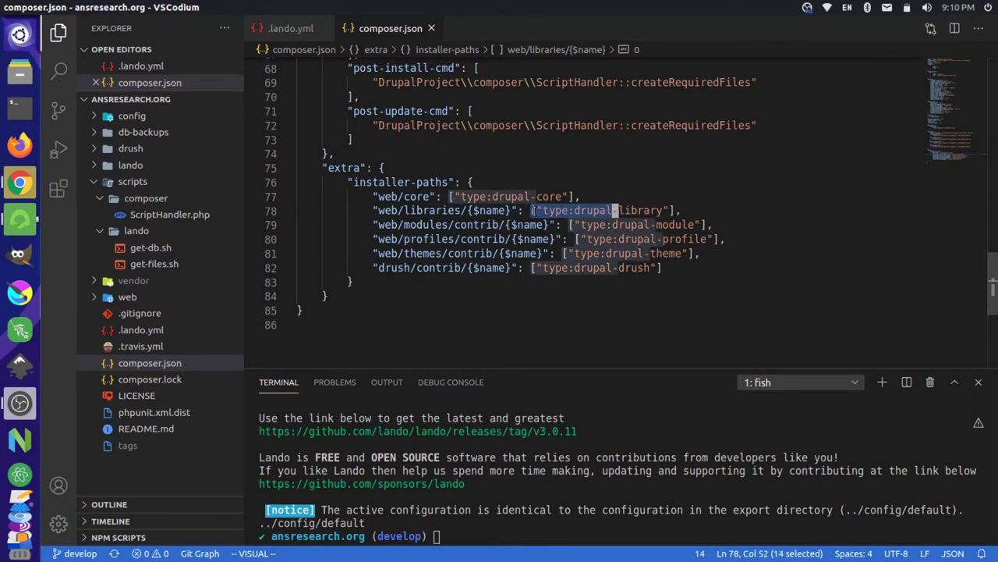
pyautogui.press('e')
pyautogui.press('e')
pyautogui.press('l')
pyautogui.press('l')
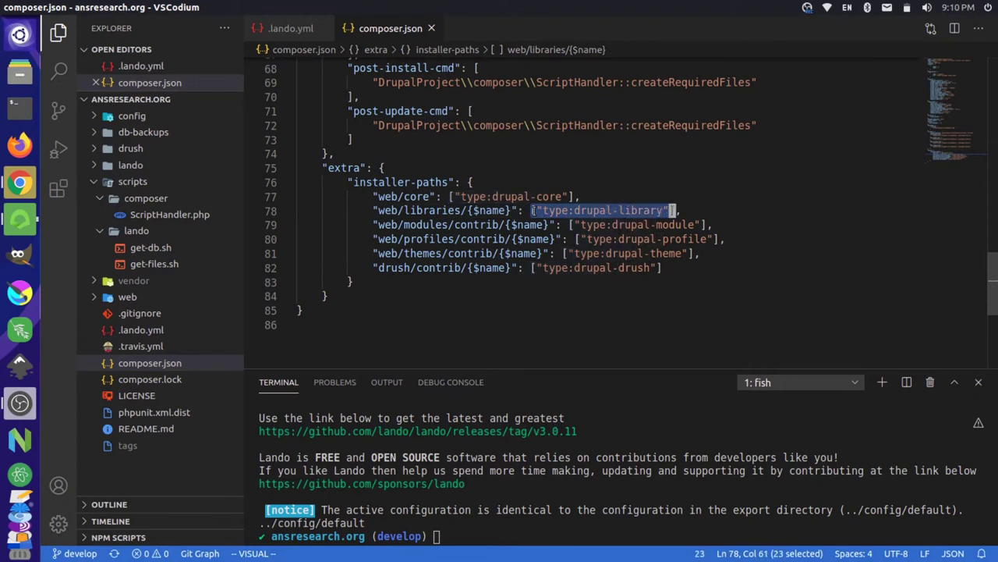
pyautogui.press('d')
pyautogui.press('i')
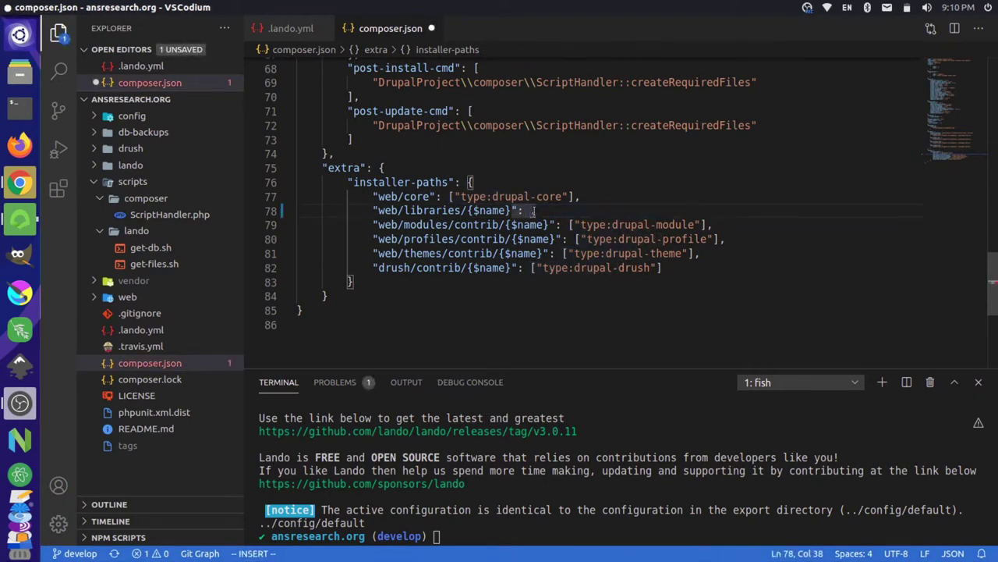
pyautogui.hotkey('ctrl', 'v')
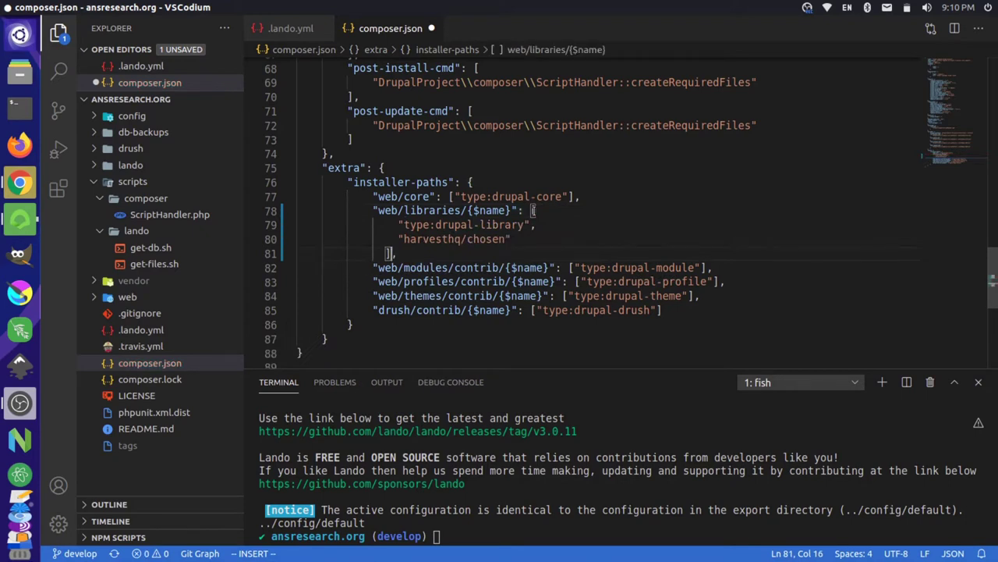
pyautogui.press('BackSpace')
pyautogui.press('BackSpace')
# - Save composer.json with :w and scroll the README to the installer-types step
pyautogui.press('Escape')
pyautogui.write(':w')
pyautogui.press('Return')
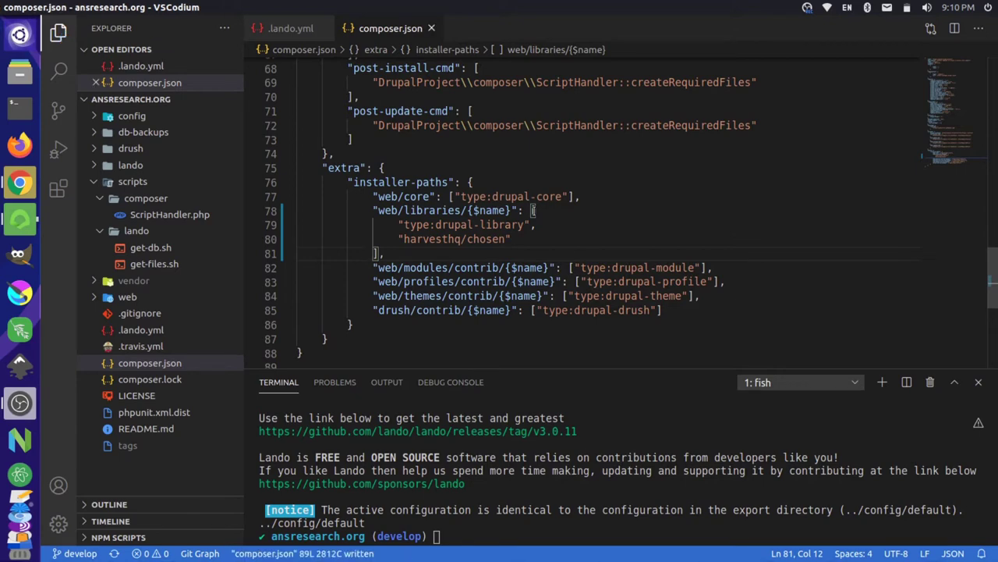
pyautogui.hotkey('alt', 'Tab')
pyautogui.scroll(-1, 535, 214)
pyautogui.scroll(-3, 535, 215)
pyautogui.scroll(-2, 535, 215)
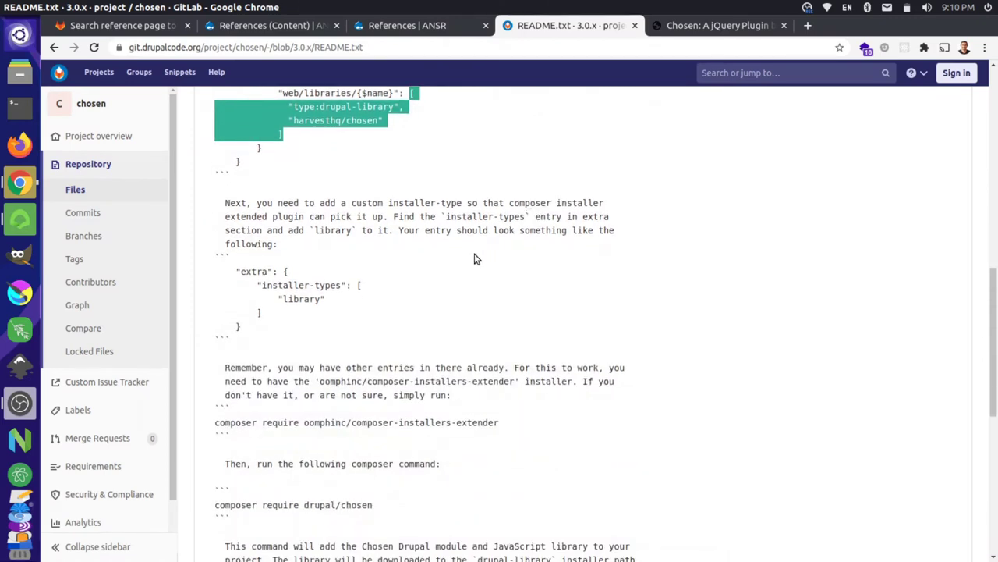
# - Copy the README's installer-types example after checking composer.json lacks such an entry
pyautogui.moveTo(263, 285); pyautogui.dragTo(342, 288)
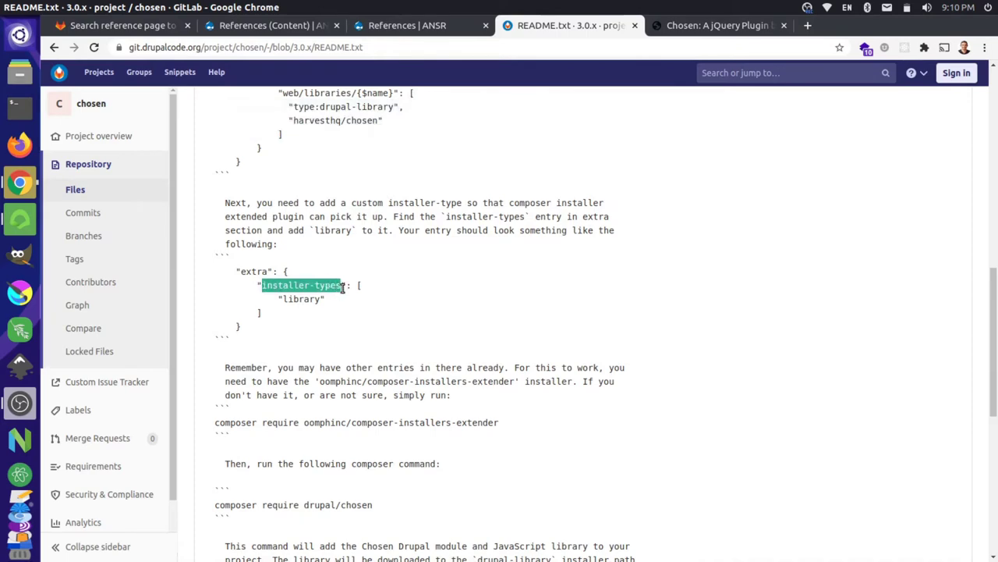
pyautogui.hotkey('alt', 'Tab')
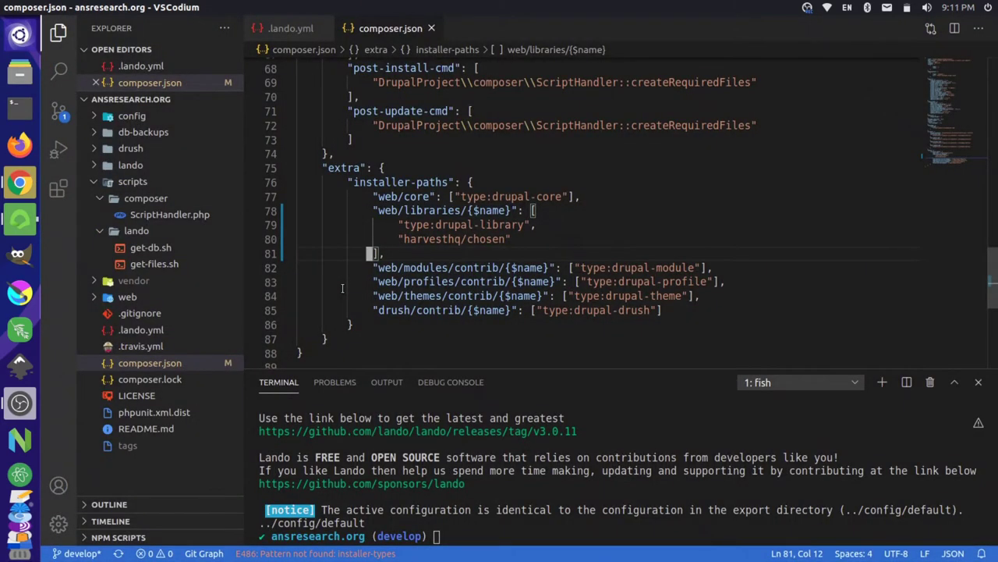
pyautogui.hotkey('alt', 'Tab')
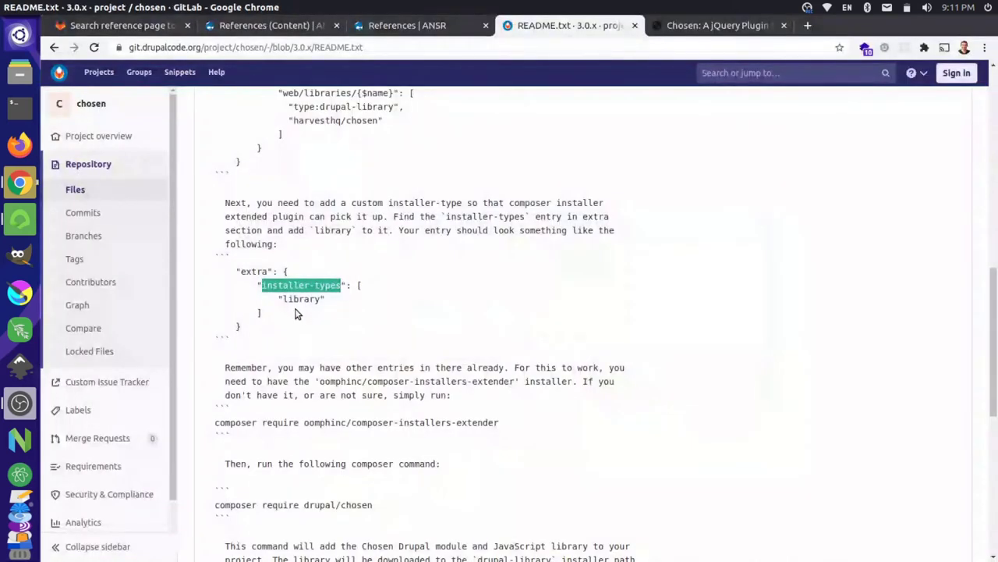
pyautogui.moveTo(258, 285); pyautogui.dragTo(298, 313)
pyautogui.hotkey('ctrl', 'c')
pyautogui.hotkey('alt', 'Tab')
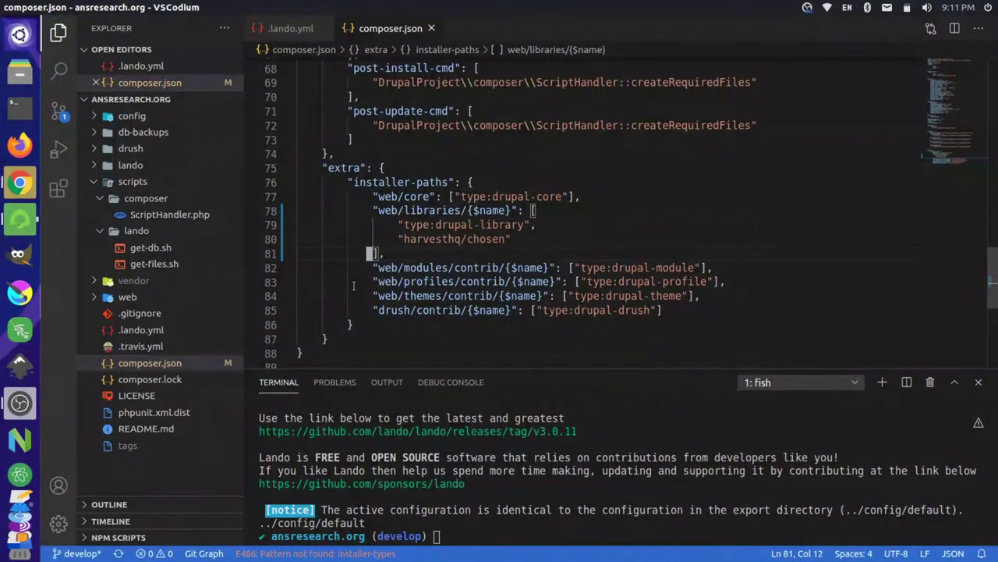
# - Paste the installer-types block listing library after installer-paths in composer.json, and save
pyautogui.click(362, 324)
pyautogui.write('ary",')
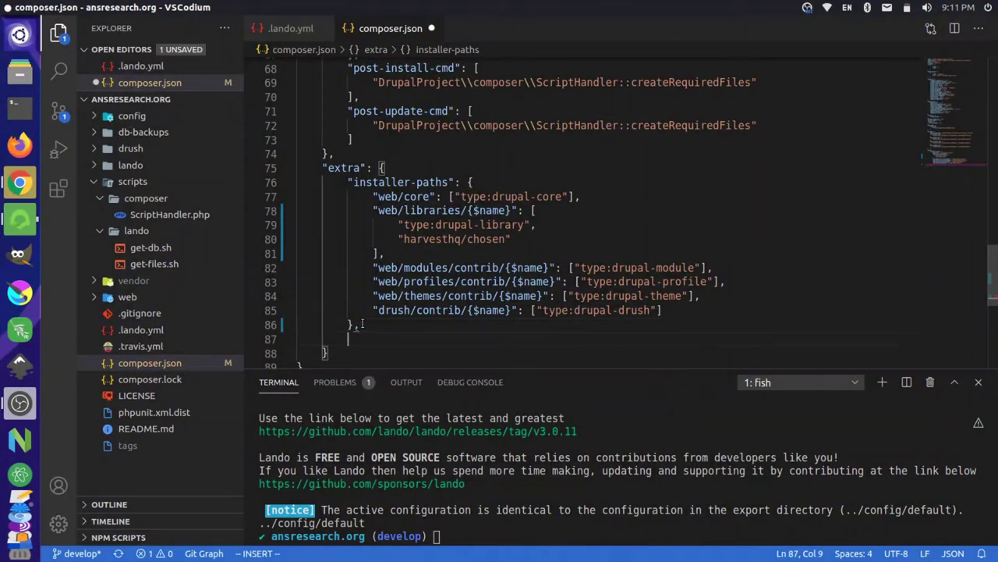
pyautogui.press('Return')
pyautogui.hotkey('ctrl', 'v')
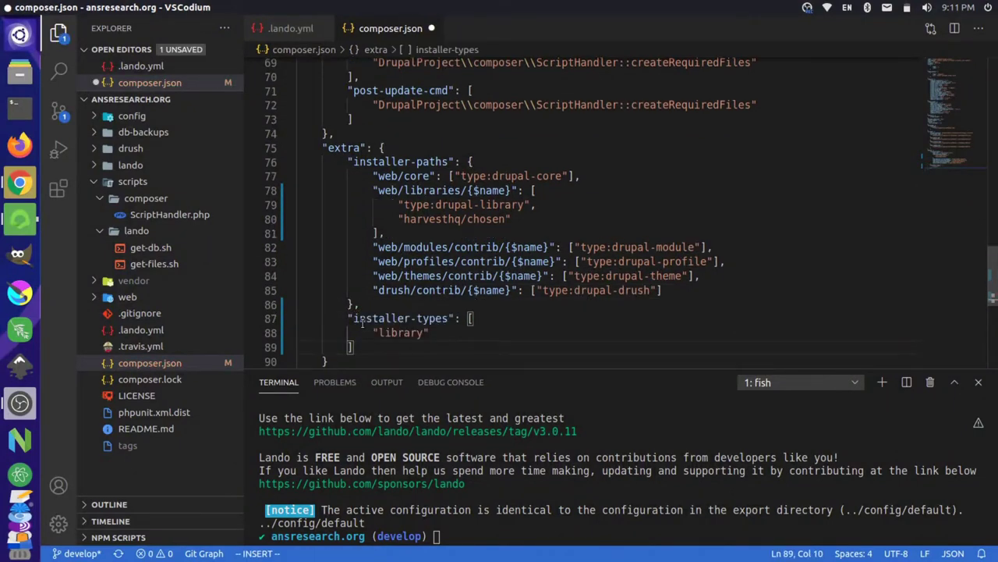
pyautogui.press('Escape')
pyautogui.write(':w')
pyautogui.press('Return')
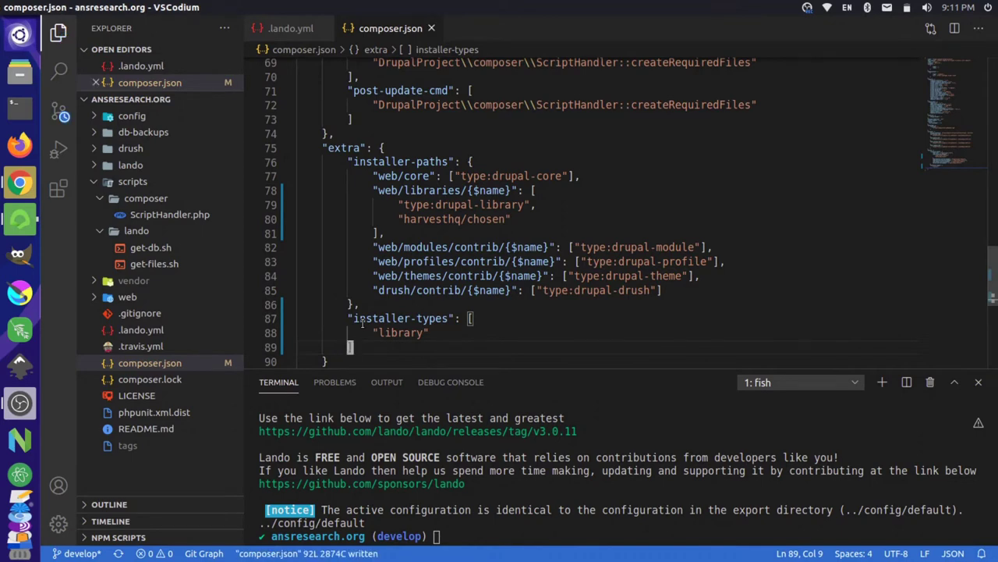
pyautogui.hotkey('alt', 'Tab')
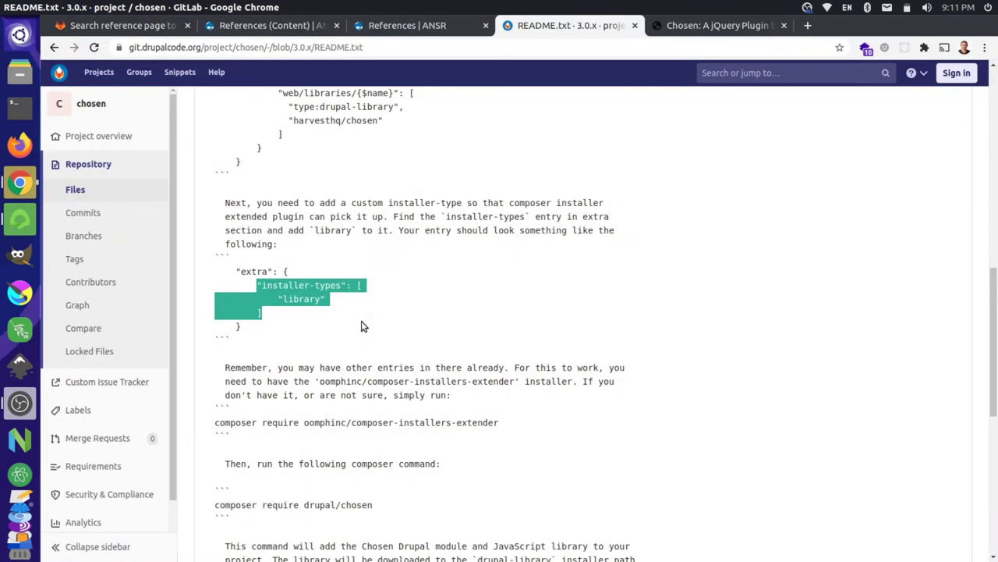
# - Highlight the 'composer require oomphinc/composer-installers-extender' line further down the README
pyautogui.scroll(-2, 369, 367)
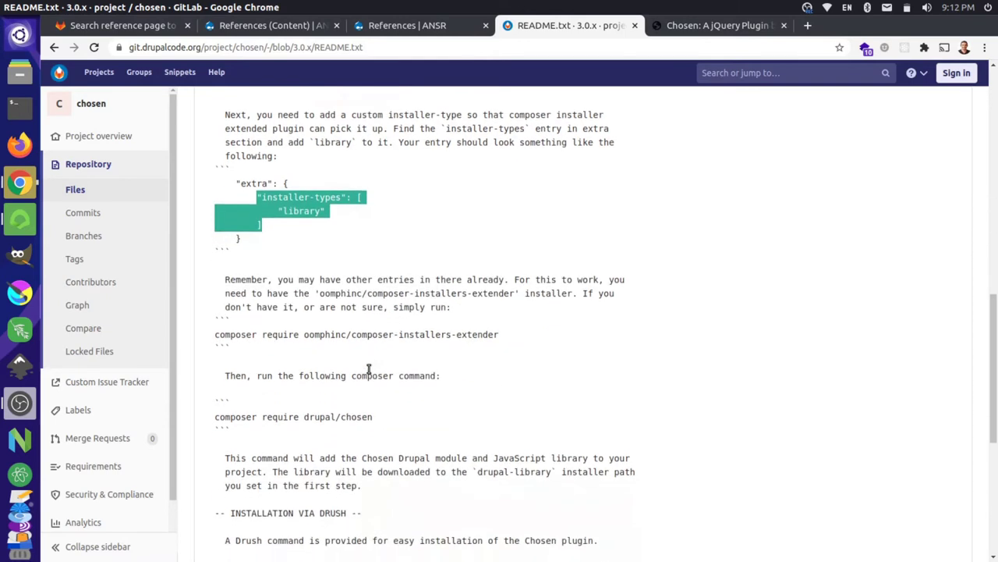
pyautogui.moveTo(500, 334); pyautogui.dragTo(258, 328)
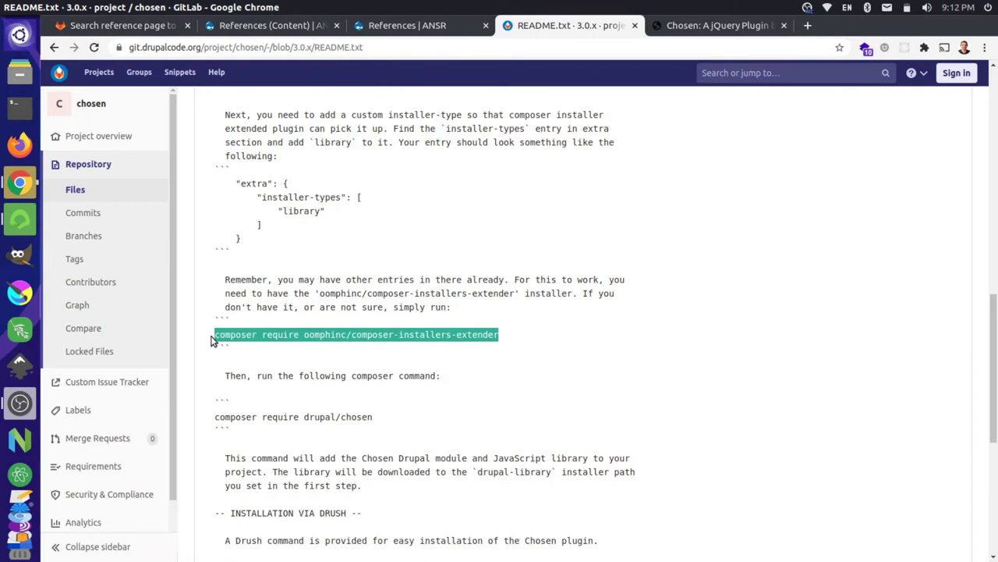
# - Run 'lando composer require oomphinc/composer-installers-extender' in the VSCodium terminal
pyautogui.hotkey('alt', 'Tab')
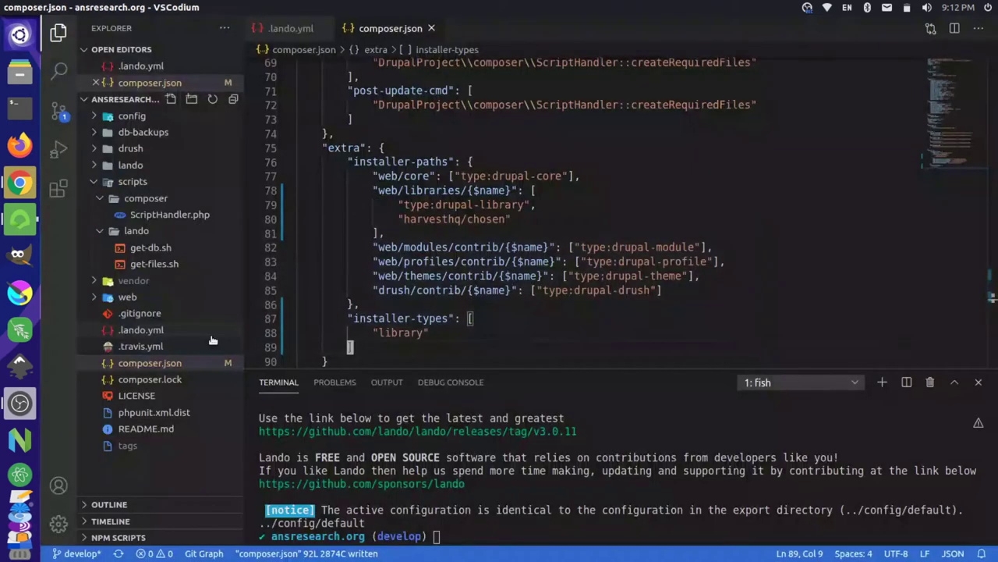
pyautogui.click(475, 535)
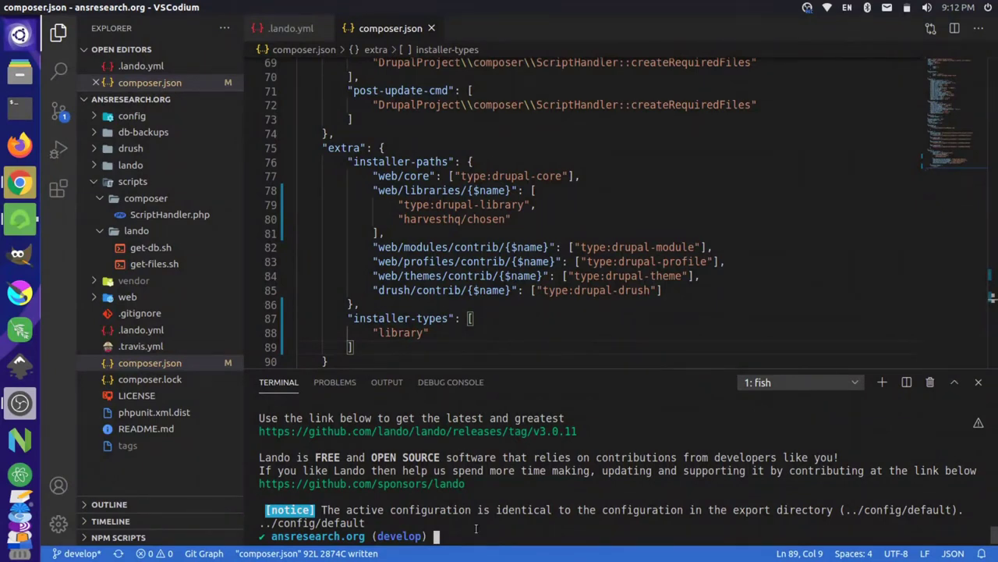
pyautogui.write('composer require oomphinc/composer-installers-extender')
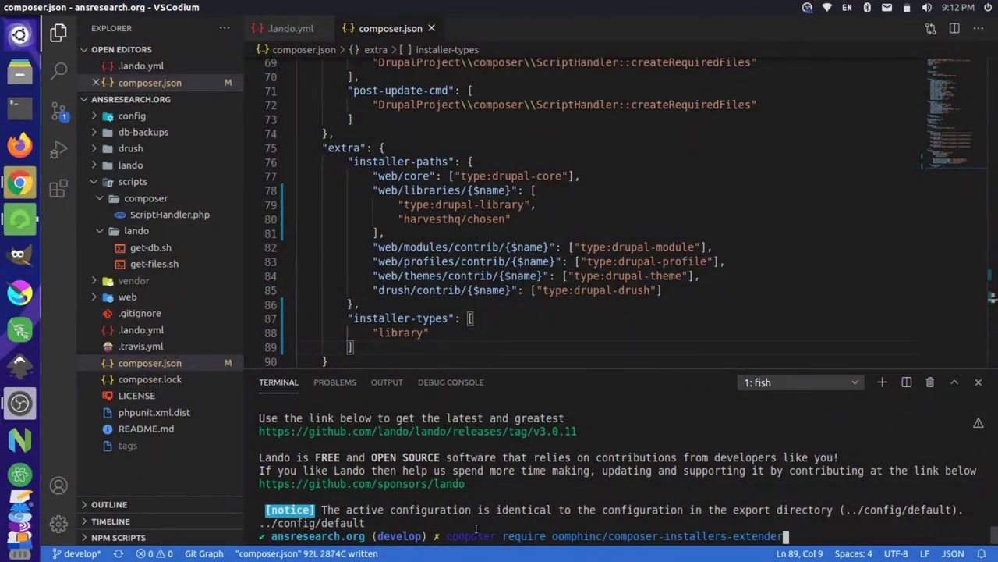
pyautogui.press('Home')
pyautogui.write('lando')
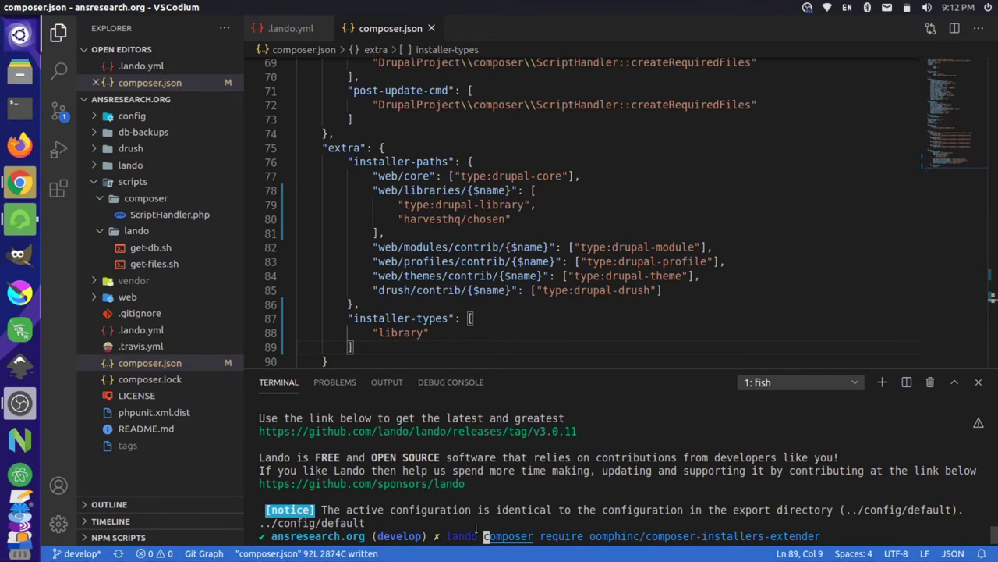
pyautogui.press('Return')
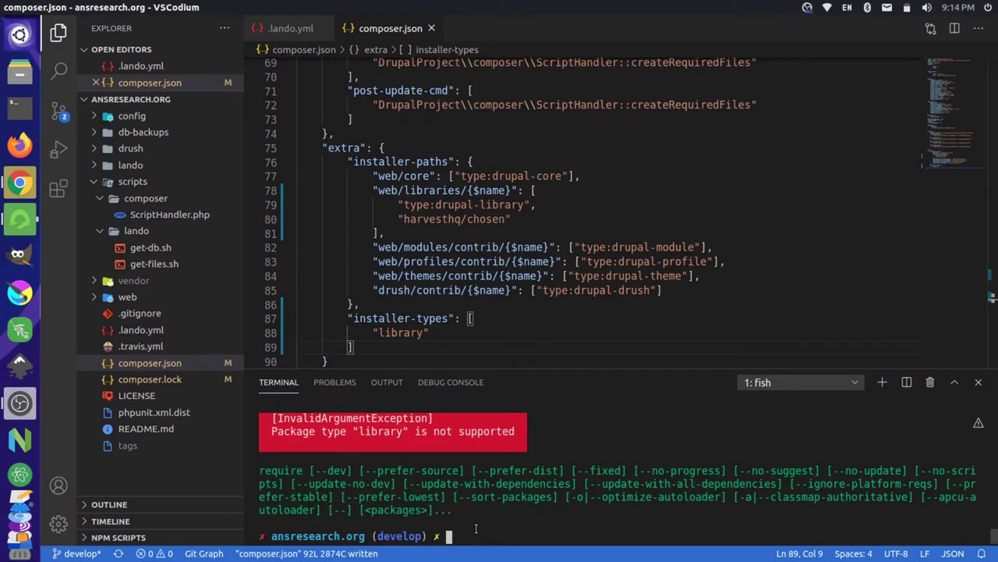
# - Delete the installer-types lines from composer.json's extra section
pyautogui.scroll(3, 472, 518)
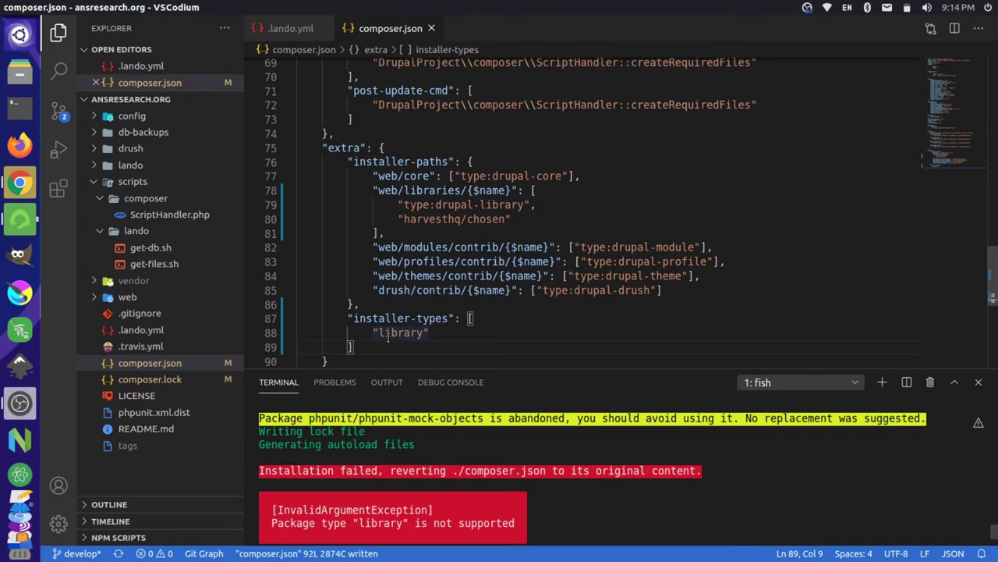
pyautogui.click(361, 318)
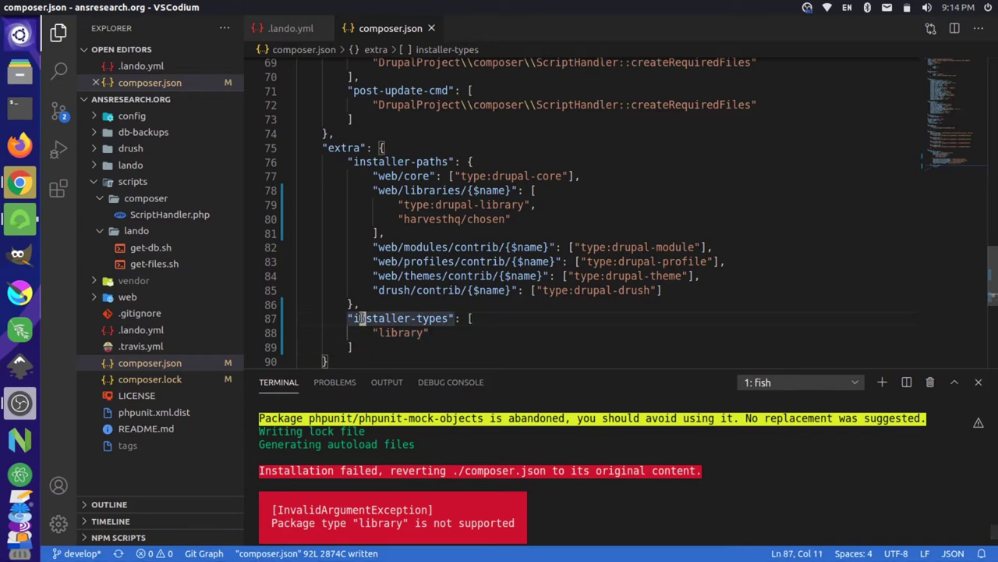
pyautogui.hotkey('shift', 'v')
pyautogui.press('j')
pyautogui.press('j')
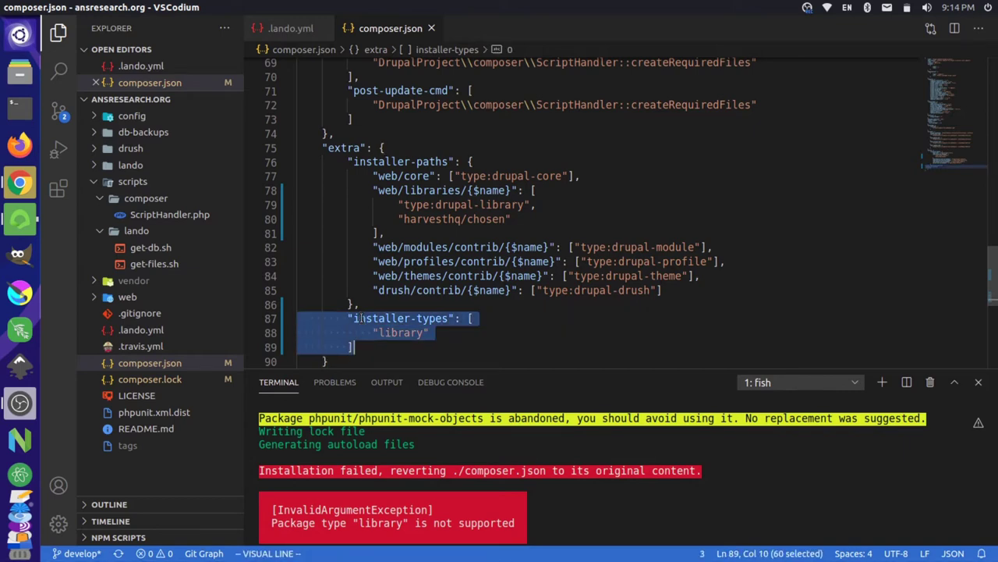
pyautogui.press('d')
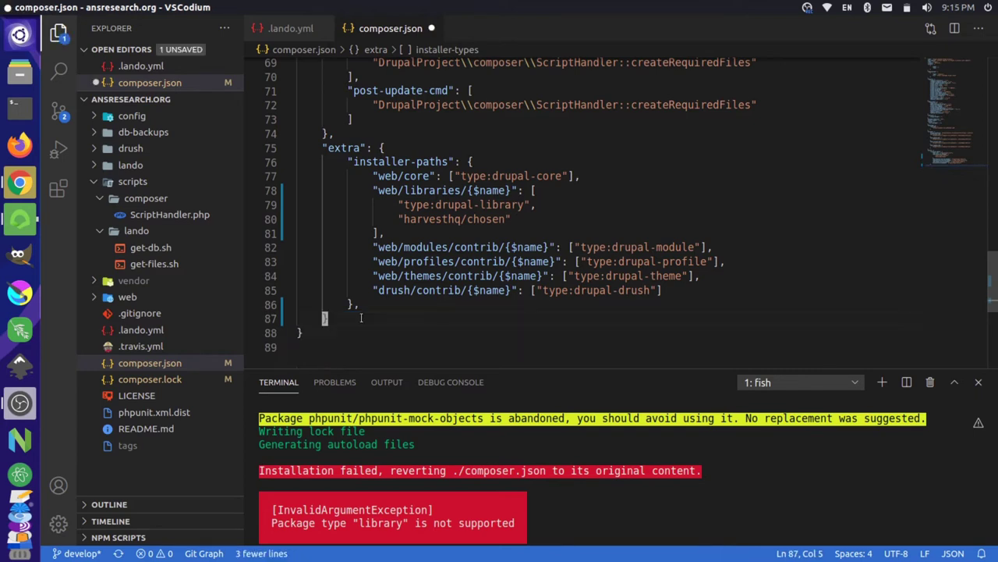
# - Remove the trailing comma after installer-paths, save, and rerun the composer-installers-extender require
pyautogui.press('k')
pyautogui.press('A')
pyautogui.press('BackSpace')
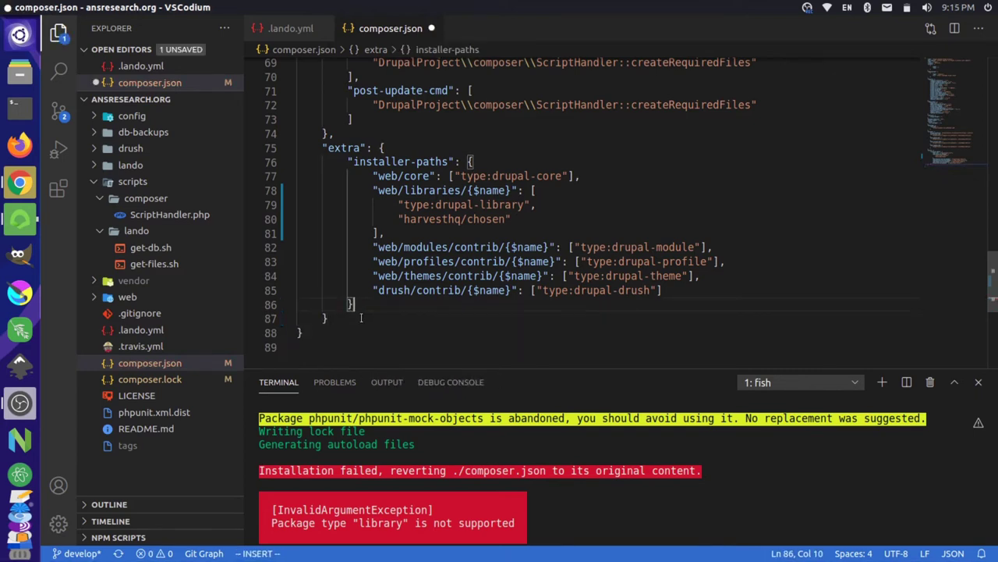
pyautogui.press('Escape')
pyautogui.write(':w')
pyautogui.press('Return')
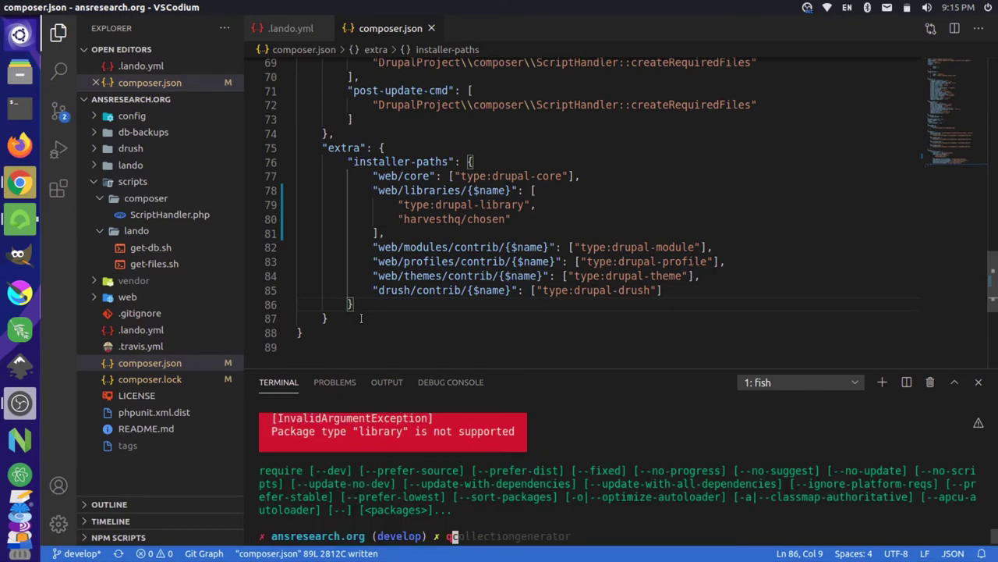
pyautogui.press('Up')
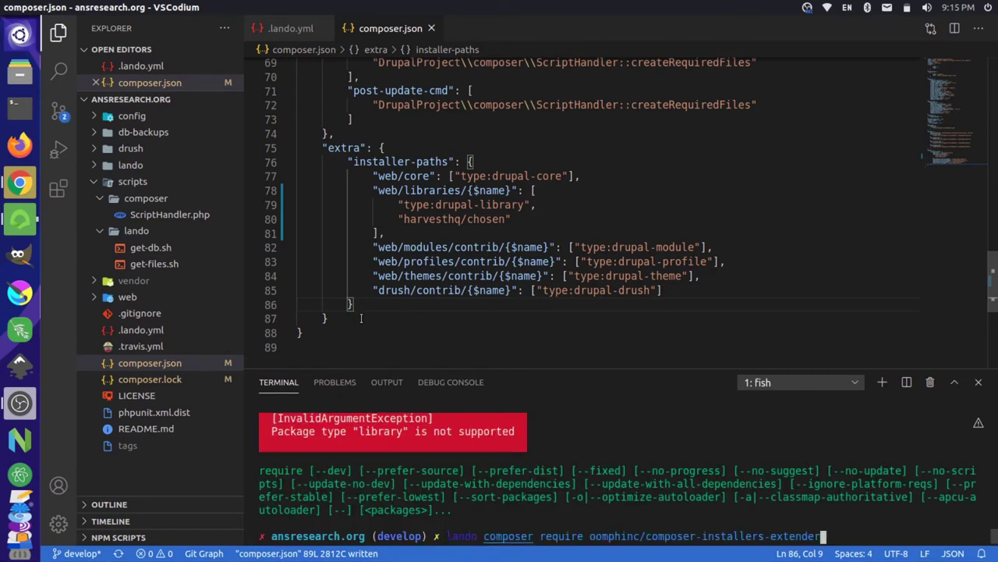
pyautogui.press('Return')
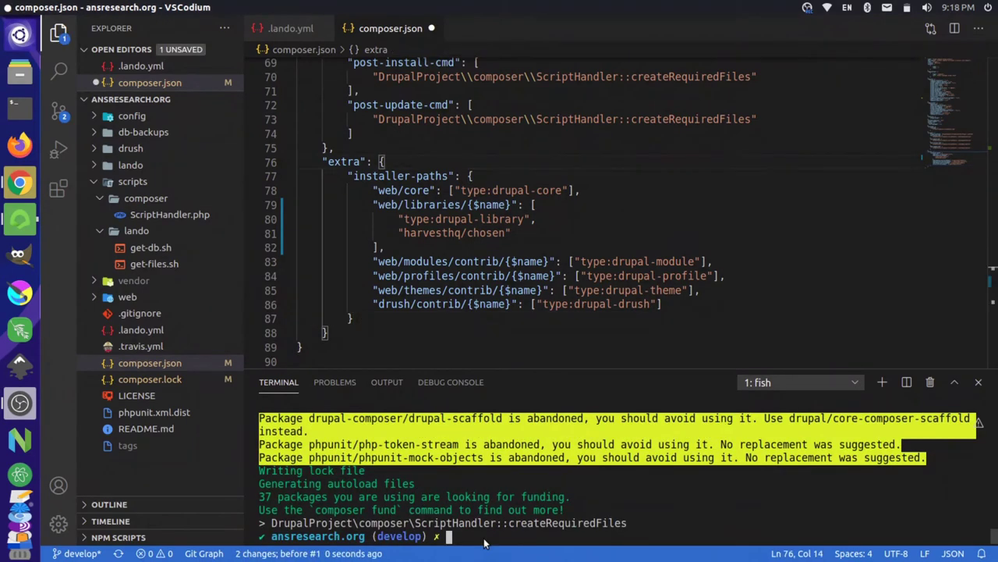
# - Re-add "installer-types": ["library"] to composer.json and save
pyautogui.write('o')
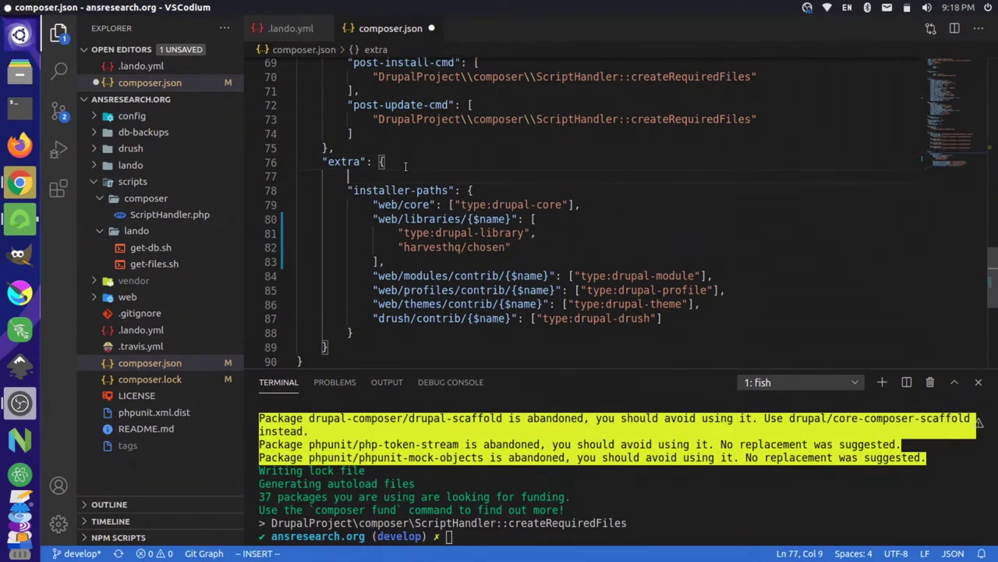
pyautogui.write('"installer-types": ["library"],')
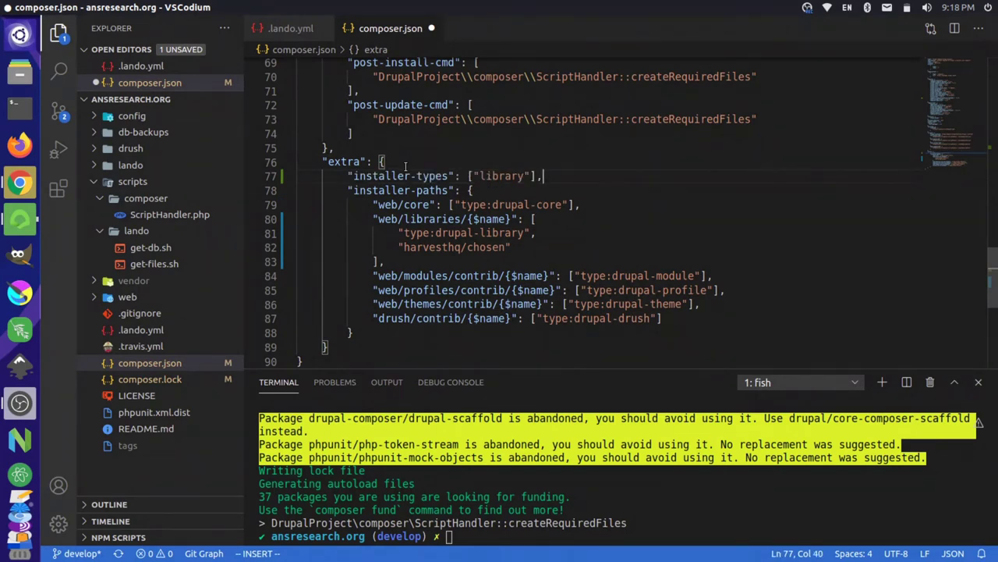
pyautogui.press('Escape')
pyautogui.write(':w')
pyautogui.press('Return')
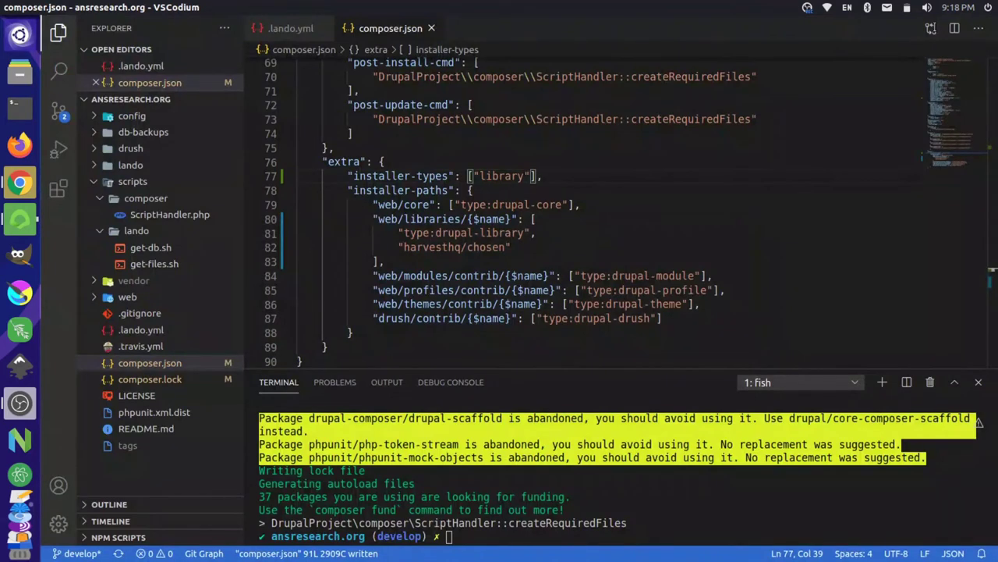
# - Copy the README's drupal/chosen require command and run it with 'lando' prefixed
pyautogui.hotkey('alt', 'Tab')
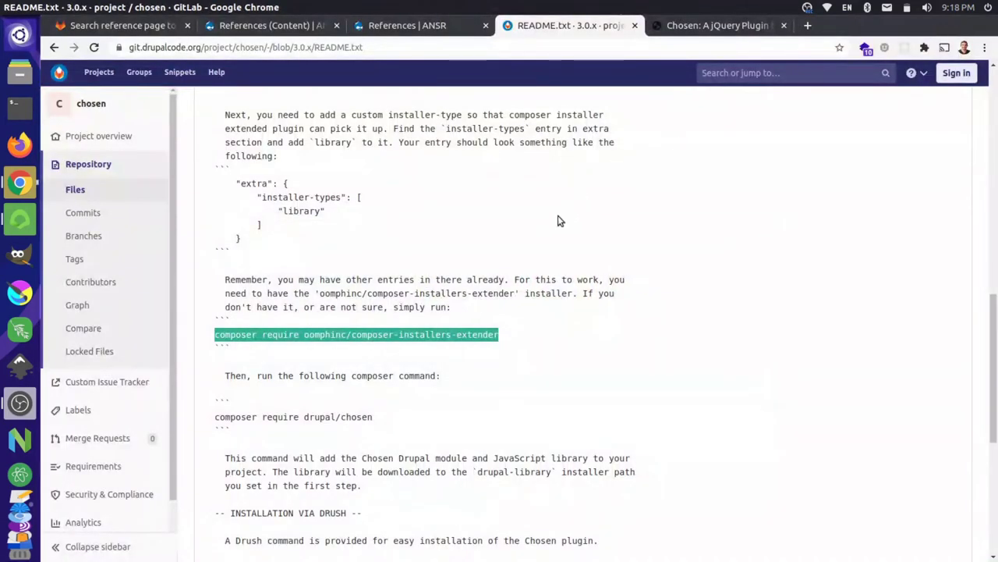
pyautogui.moveTo(374, 417); pyautogui.dragTo(212, 424)
pyautogui.hotkey('ctrl', 'c')
pyautogui.hotkey('alt', 'Tab')
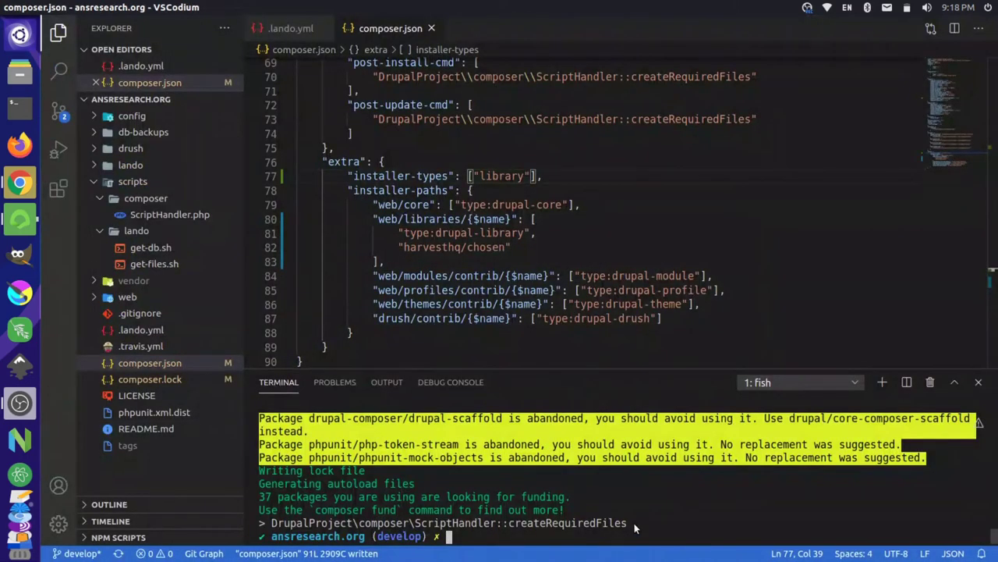
pyautogui.write('lando')
pyautogui.hotkey('ctrl', 'shift', 'v')
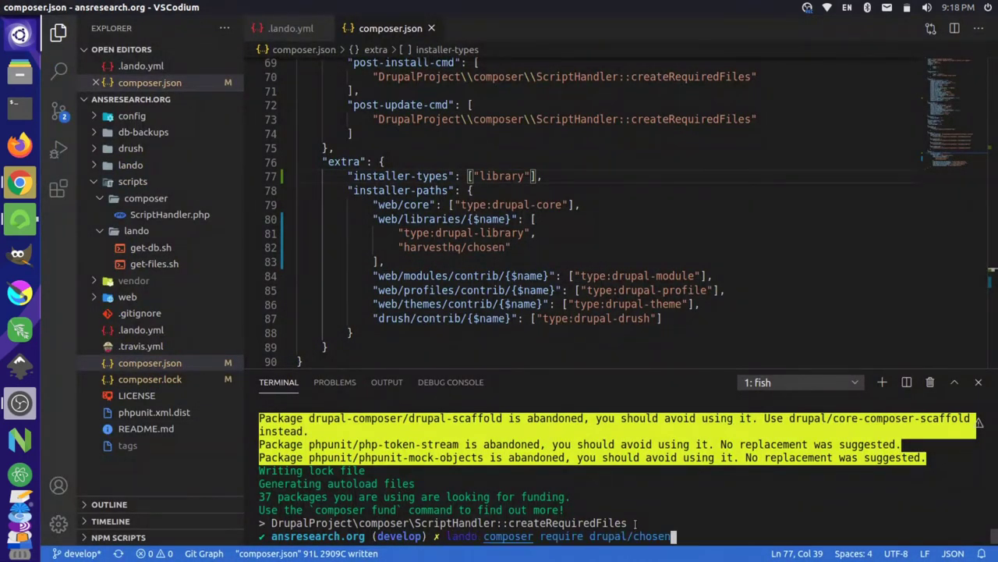
pyautogui.press('Return')
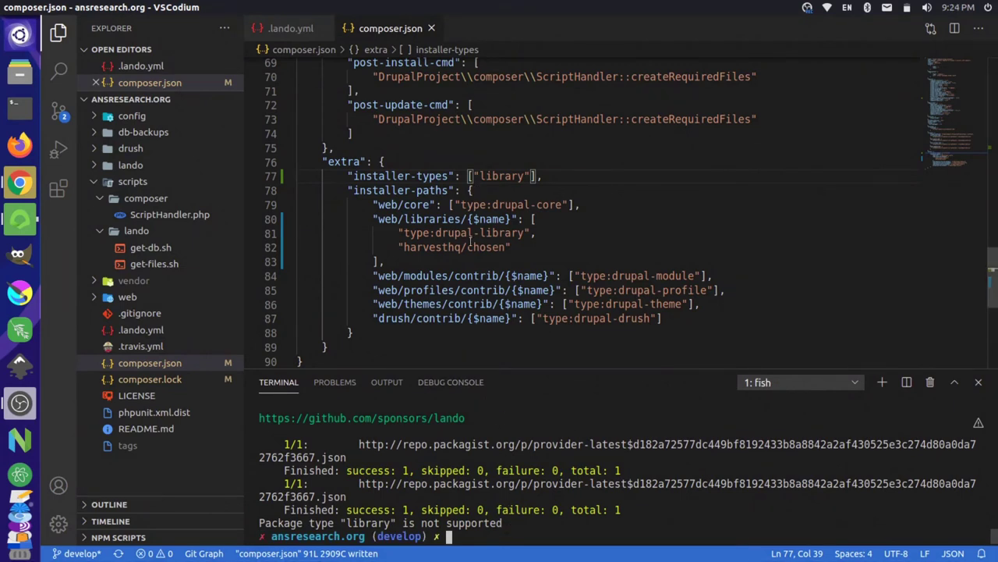
# - Change line 81's library path type from drupal-library to library, save, and rerun the Chosen require
pyautogui.moveTo(436, 233); pyautogui.dragTo(481, 233)
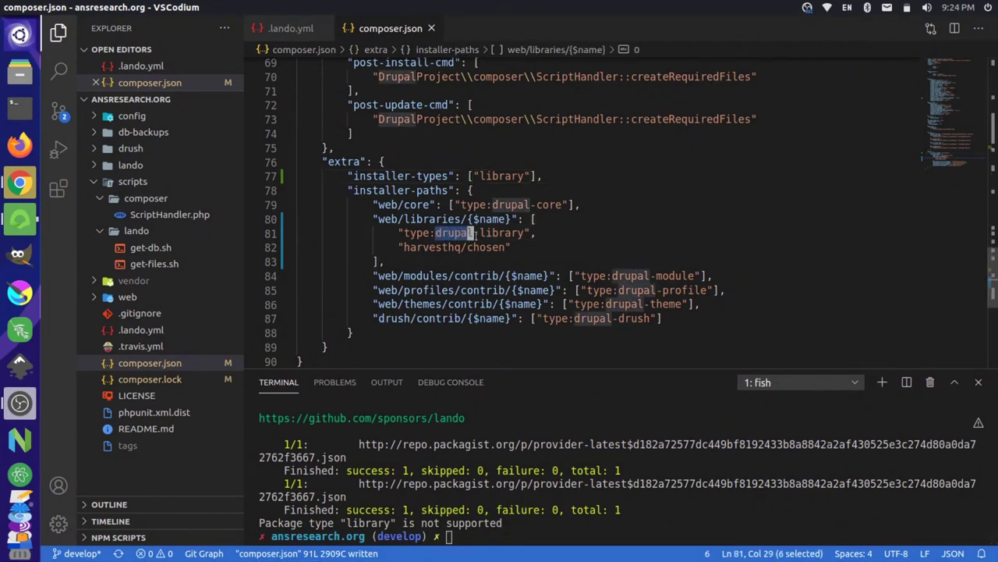
pyautogui.press('d')
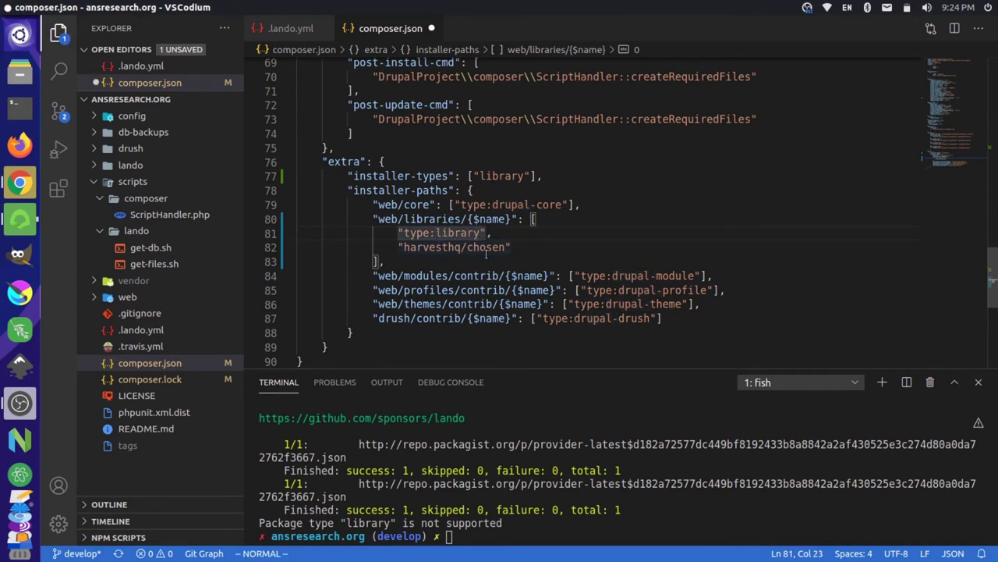
pyautogui.write(':w')
pyautogui.press('Return')
pyautogui.click(648, 534)
pyautogui.press('Up')
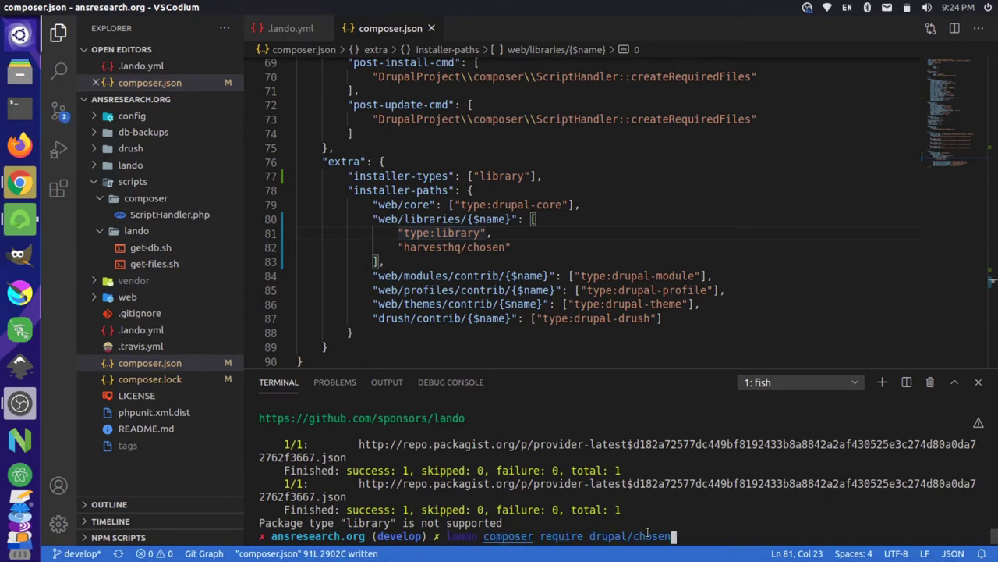
pyautogui.press('Return')
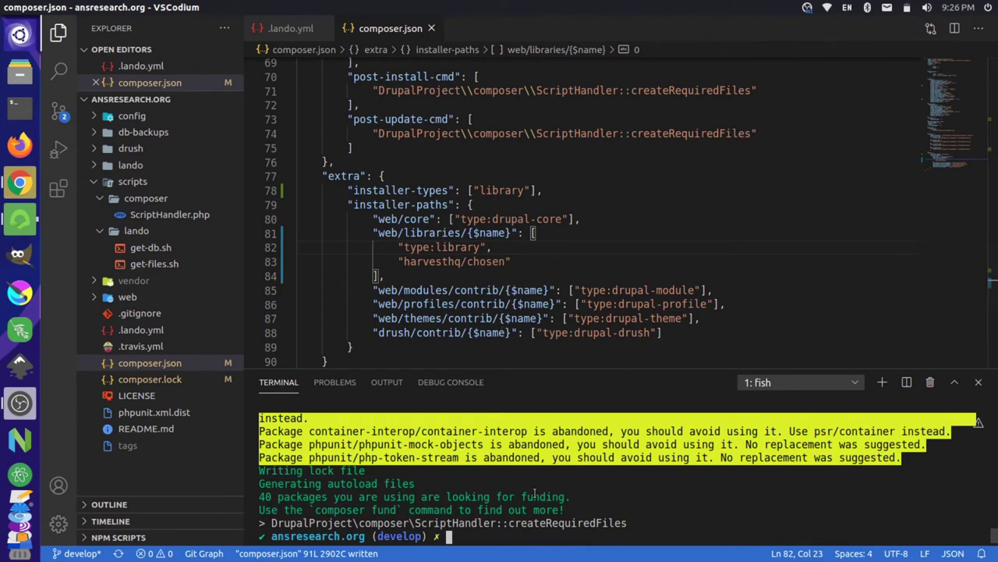
# - Run 'lando drush en chosen' and scroll back through the resulting PHP error
pyautogui.write('lando')
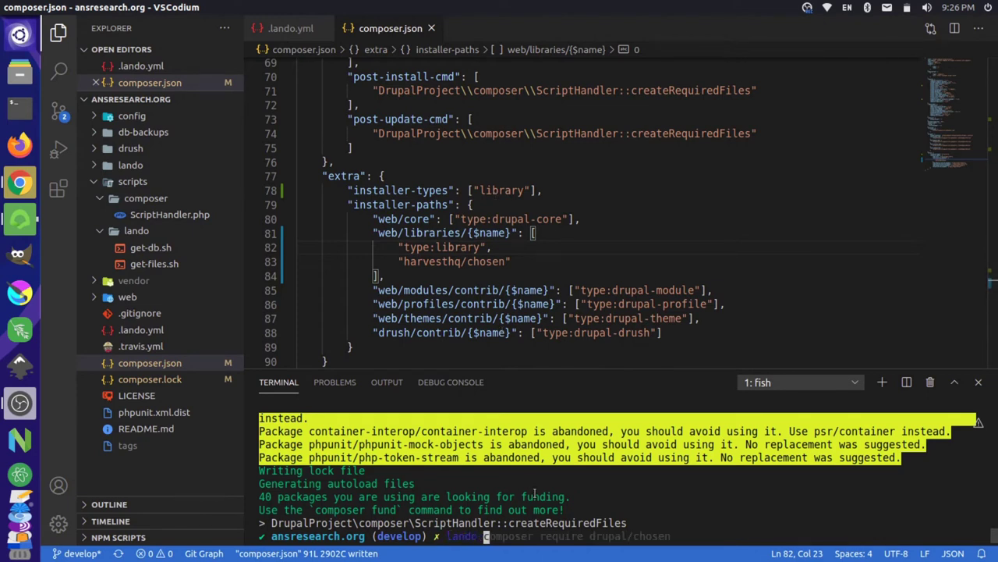
pyautogui.write(' drush ')
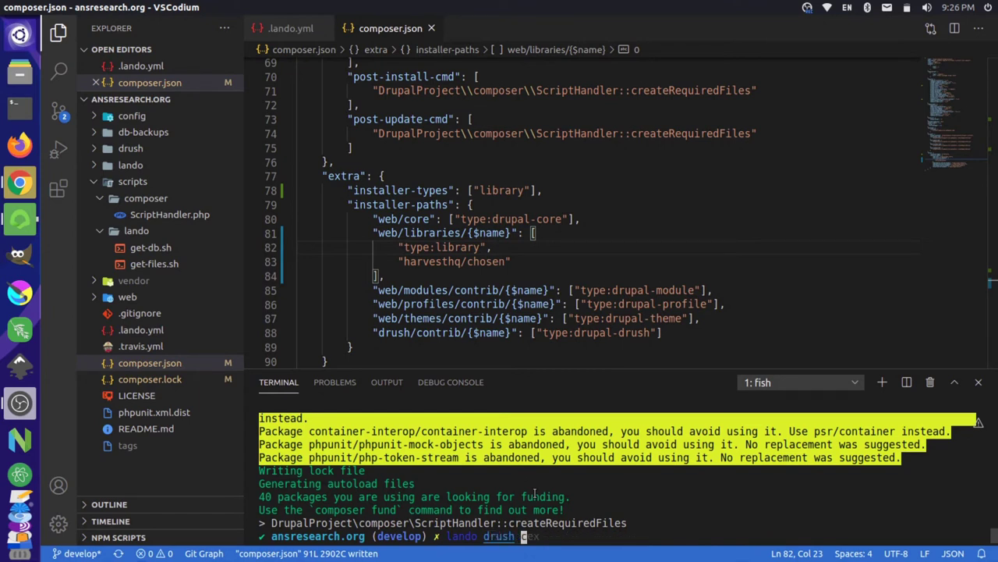
pyautogui.write('en chosen')
pyautogui.press('Return')
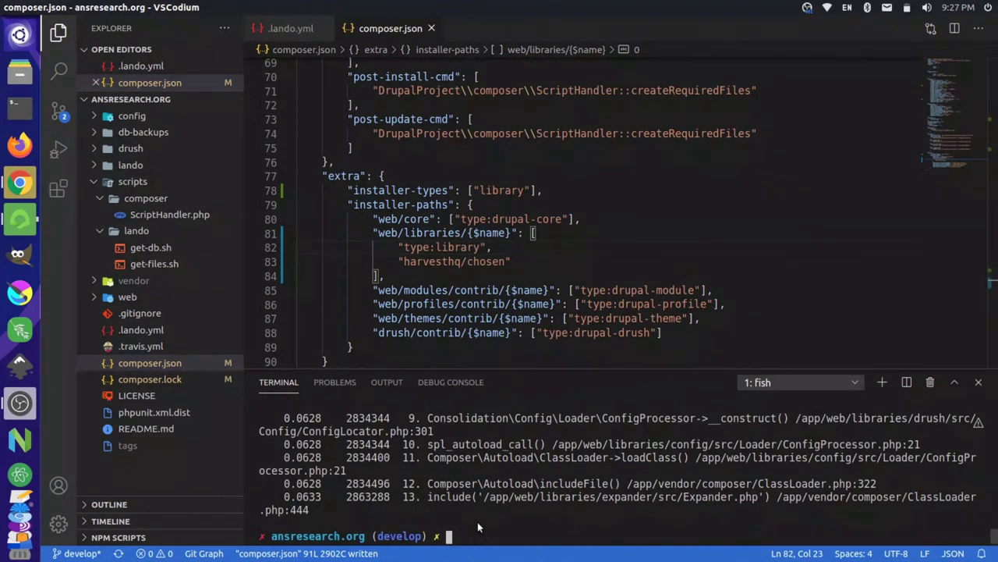
pyautogui.scroll(3, 477, 522)
pyautogui.scroll(3, 477, 525)
pyautogui.scroll(3, 479, 528)
pyautogui.scroll(1, 478, 528)
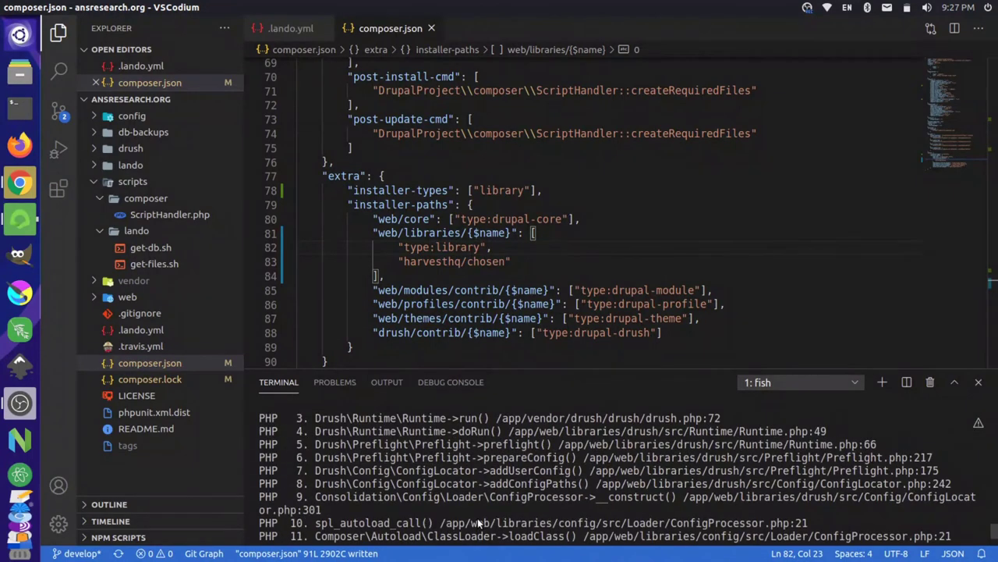
pyautogui.hotkey('alt', 'Tab')
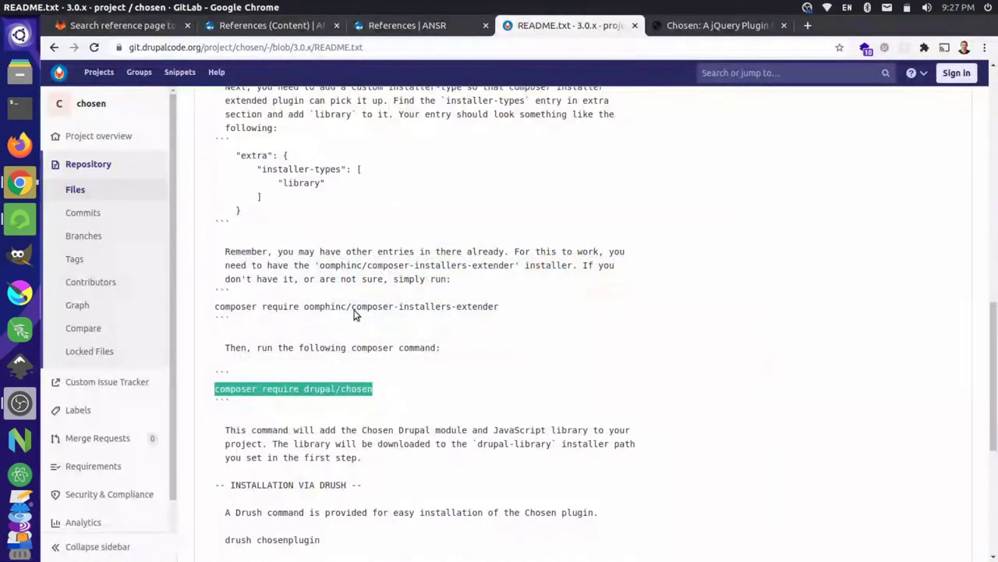
# - Scroll to the README's INSTALLATION VIA DRUSH section and highlight 'drush chosenplugin'
pyautogui.scroll(-1, 360, 363)
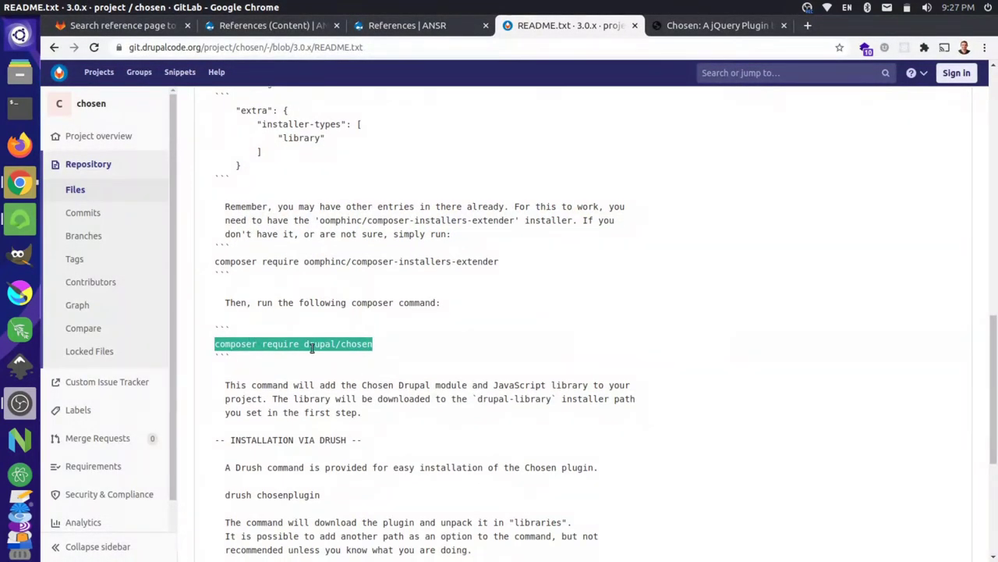
pyautogui.scroll(-1, 351, 365)
pyautogui.scroll(-1, 349, 365)
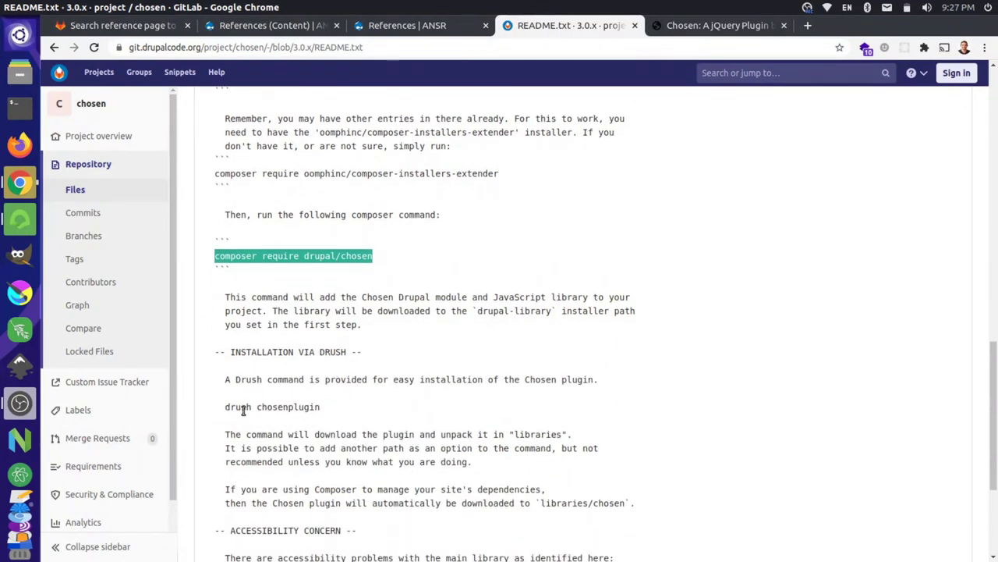
pyautogui.moveTo(320, 407); pyautogui.dragTo(227, 412)
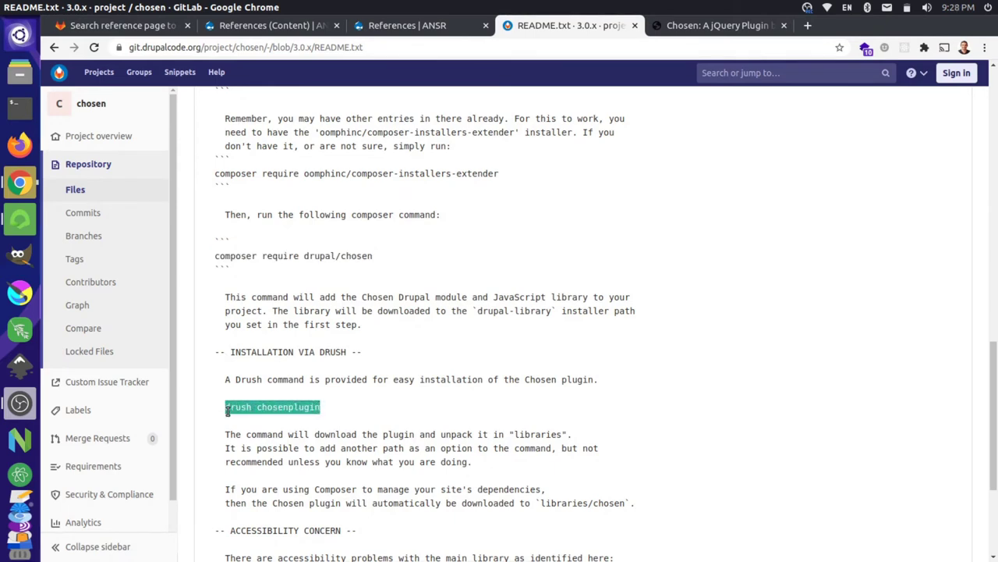
pyautogui.scroll(-1, 308, 476)
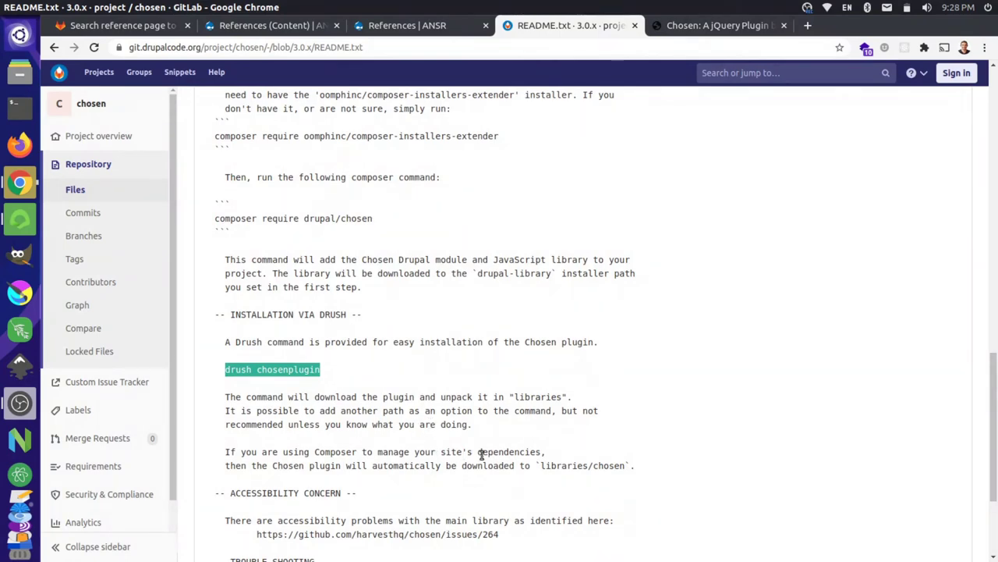
pyautogui.hotkey('alt', 'Tab')
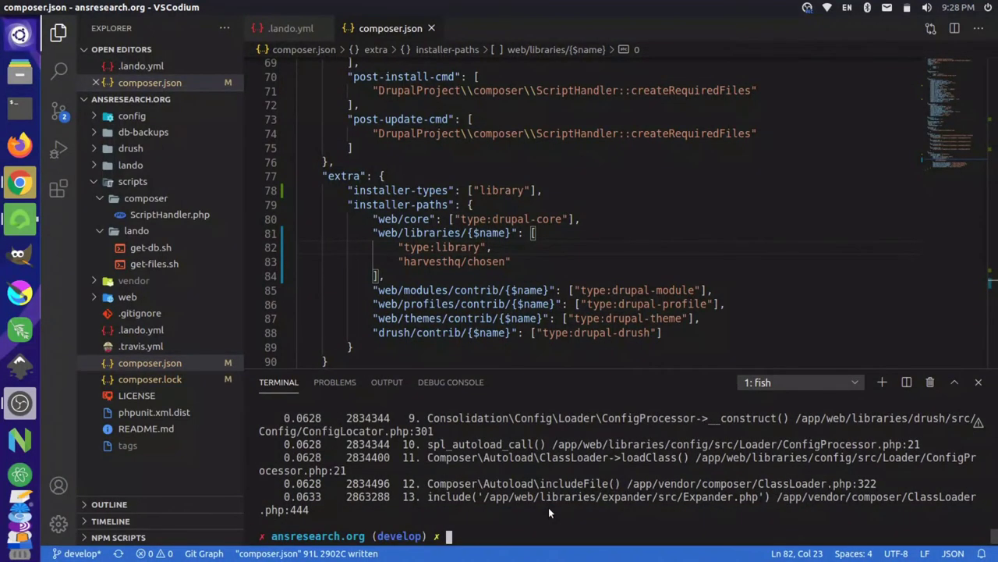
# - Run 'lando drush chosenplugin' in the terminal
pyautogui.press('Up')
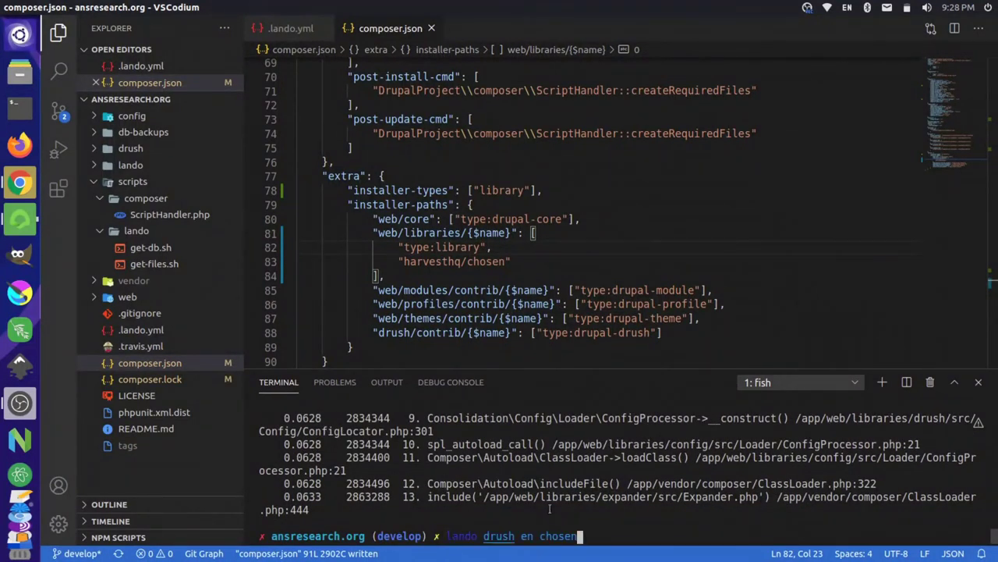
pyautogui.press('BackSpace')
pyautogui.press('BackSpace')
pyautogui.press('BackSpace')
pyautogui.press('BackSpace')
pyautogui.press('BackSpace')
pyautogui.press('BackSpace')
pyautogui.press('BackSpace')
pyautogui.press('BackSpace')
pyautogui.press('BackSpace')
pyautogui.press('BackSpace')
pyautogui.write('rush chosenplugin')
pyautogui.press('Return')
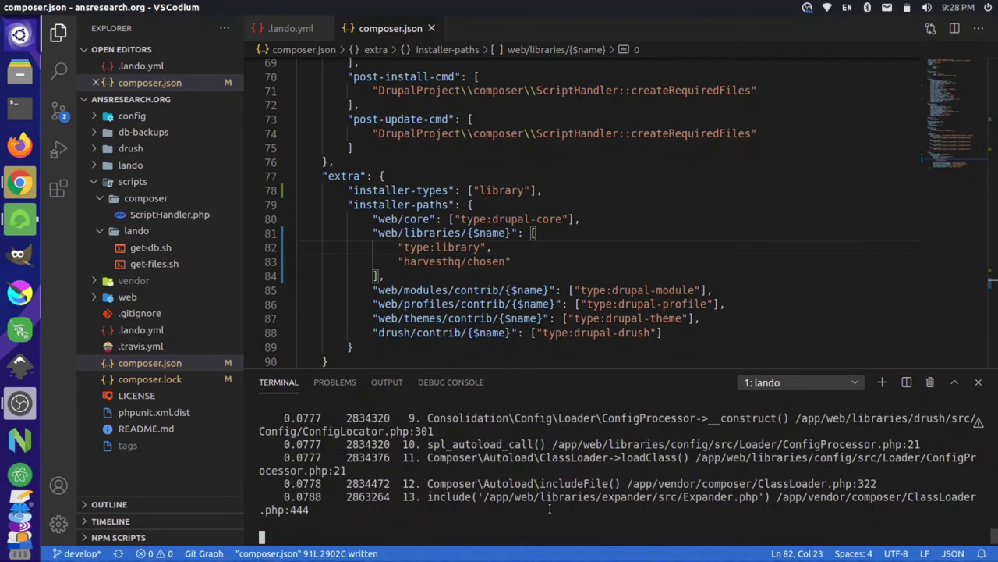
# - Change lines 78 and 82 of composer.json to drupal-library and save
pyautogui.click(390, 233)
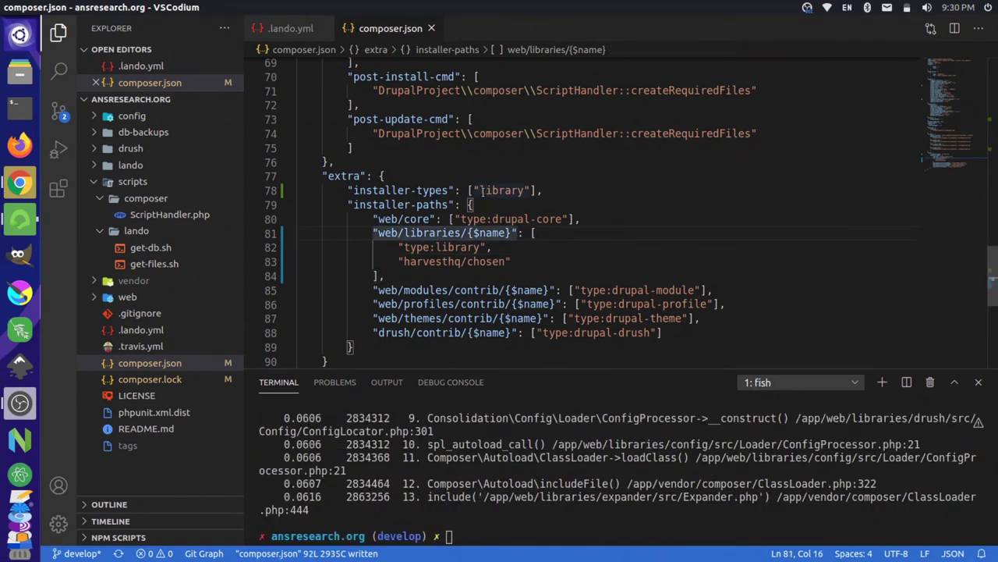
pyautogui.click(481, 190)
pyautogui.write('idr')
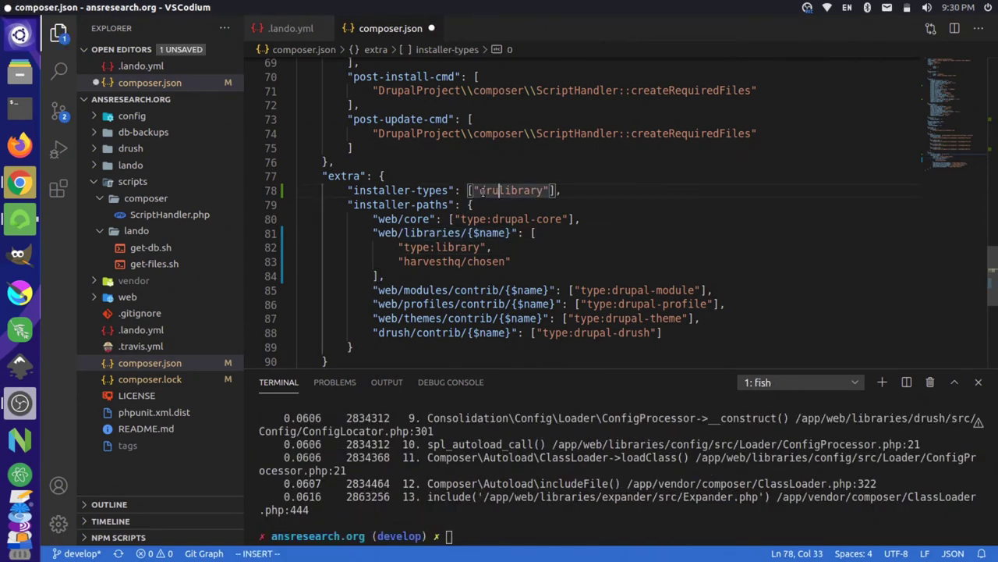
pyautogui.write('upal-')
pyautogui.press('Down')
pyautogui.press('Down')
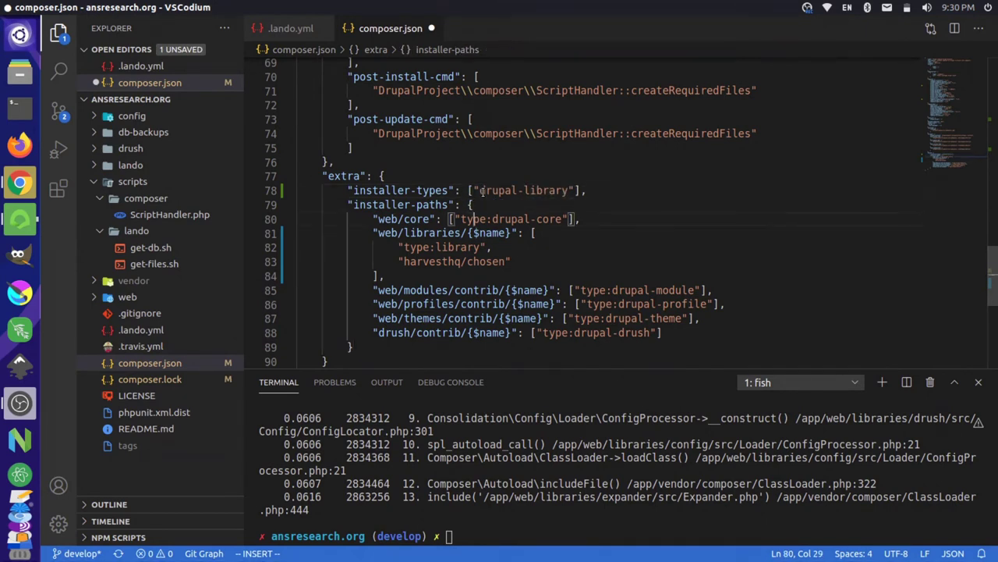
pyautogui.press('Down')
pyautogui.press('Down')
pyautogui.hotkey('ctrl', 'Left')
pyautogui.write('drupal-')
pyautogui.press('Escape')
pyautogui.write(':w')
pyautogui.press('Return')
# - Run 'lando composer install' in the terminal
pyautogui.hotkey('ctrl', '`')
pyautogui.write('lando composer install')
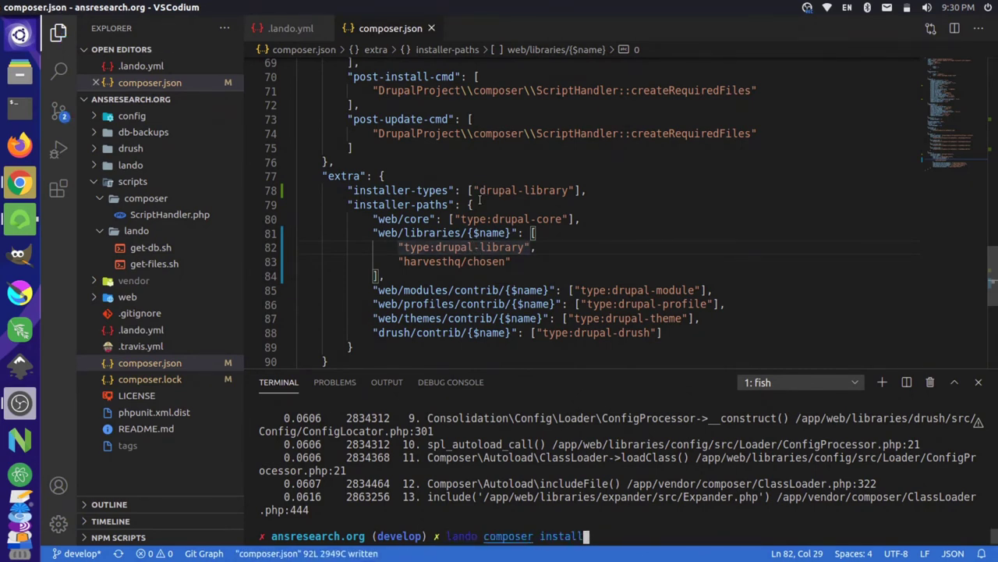
pyautogui.press('Return')
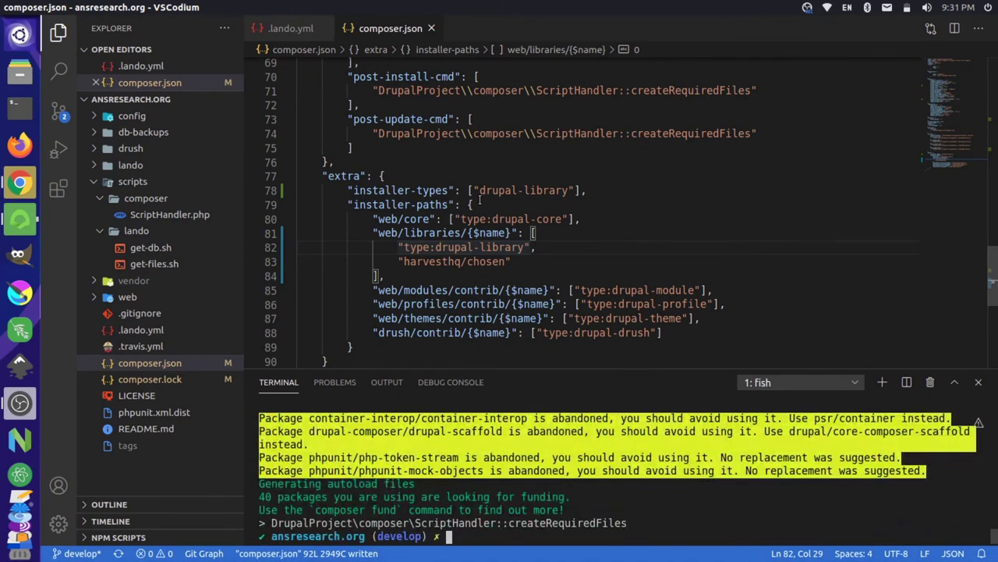
# - Run 'lando drush cr', then 'lando drush en chosen', confirming yes to enable chosen and chosen_lib
pyautogui.write('lando drush c')
pyautogui.write('r')
pyautogui.press('Return')
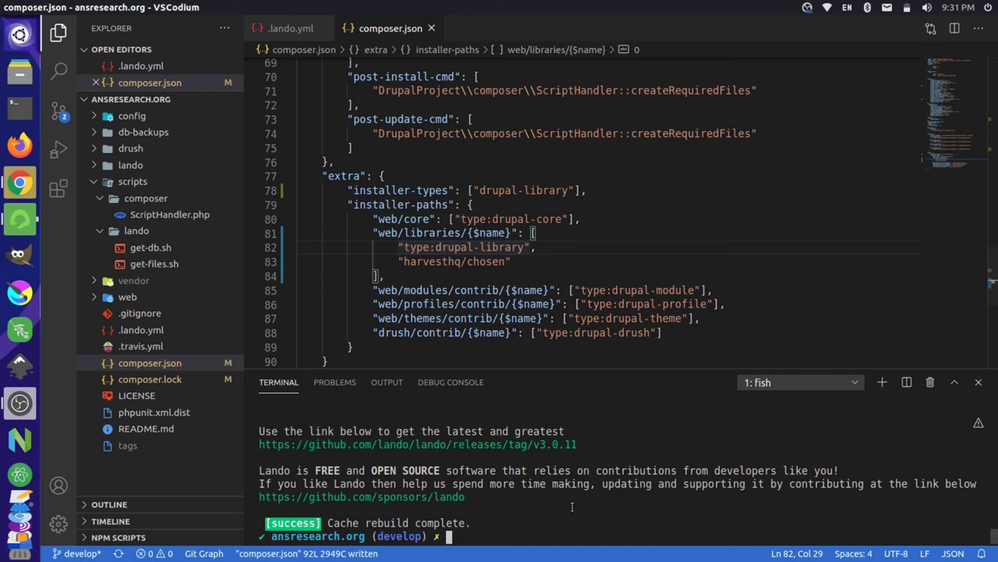
pyautogui.write('lando drush en')
pyautogui.press('Right')
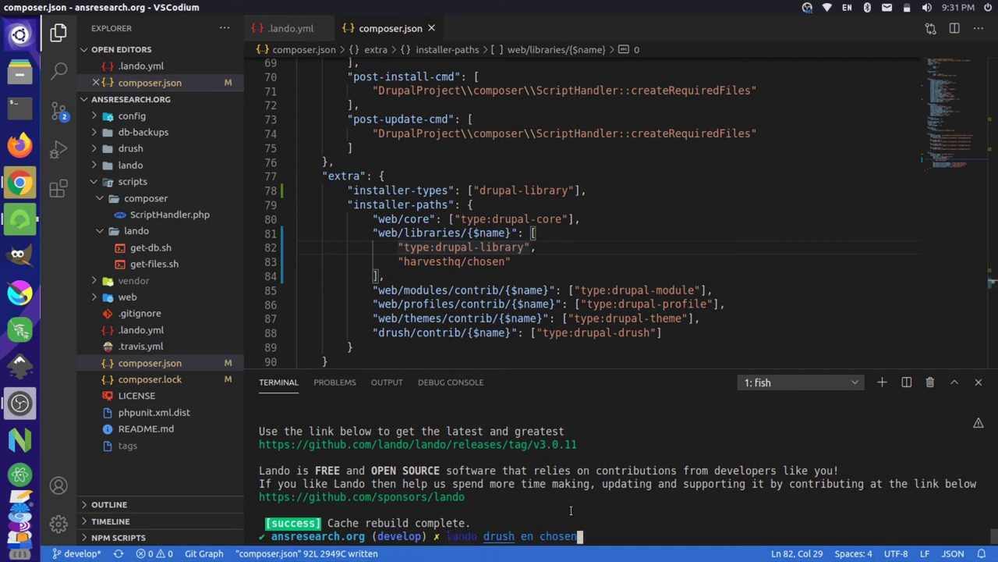
pyautogui.press('Return')
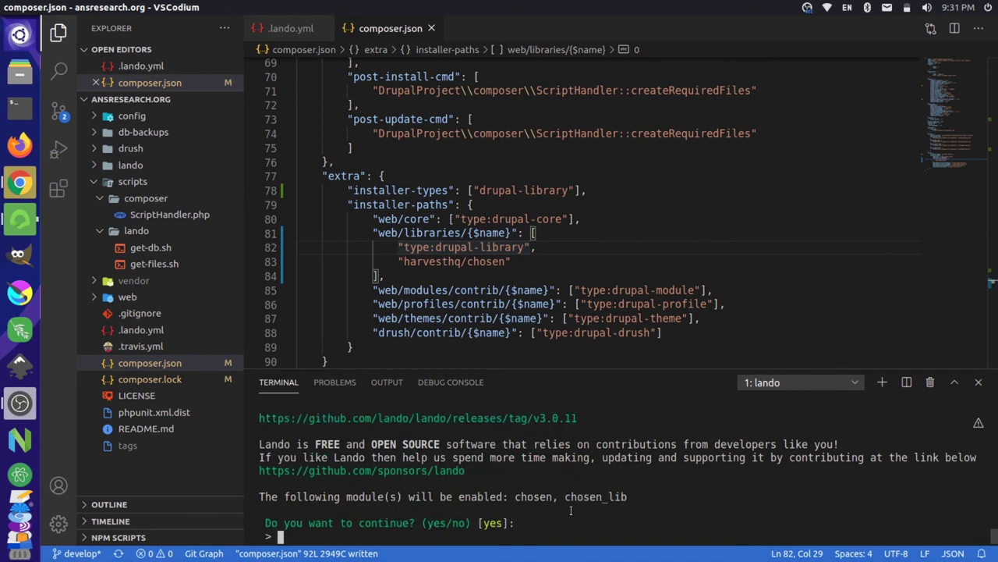
pyautogui.write('yes')
pyautogui.press('Return')
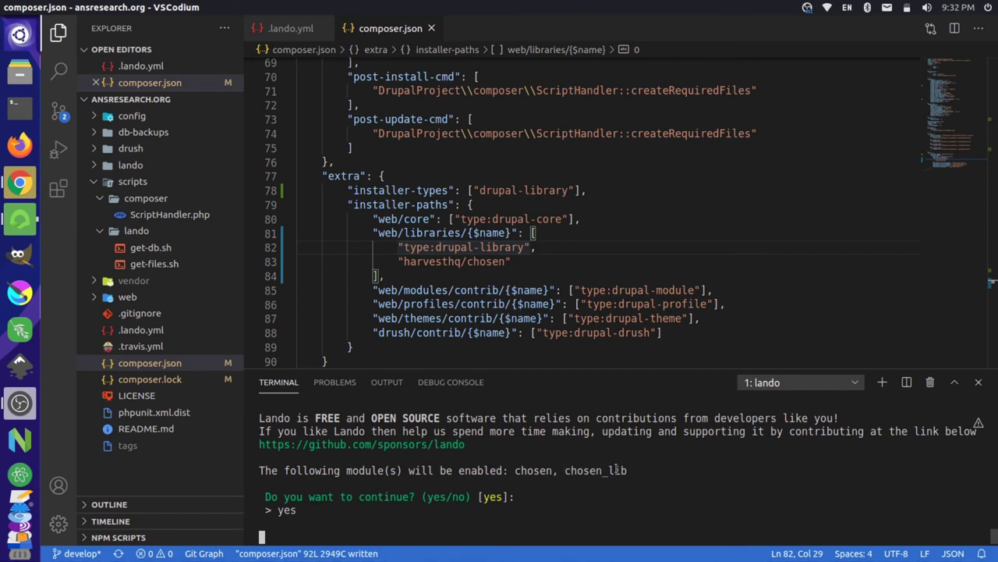
pyautogui.hotkey('alt', 'Tab')
pyautogui.click(274, 25)
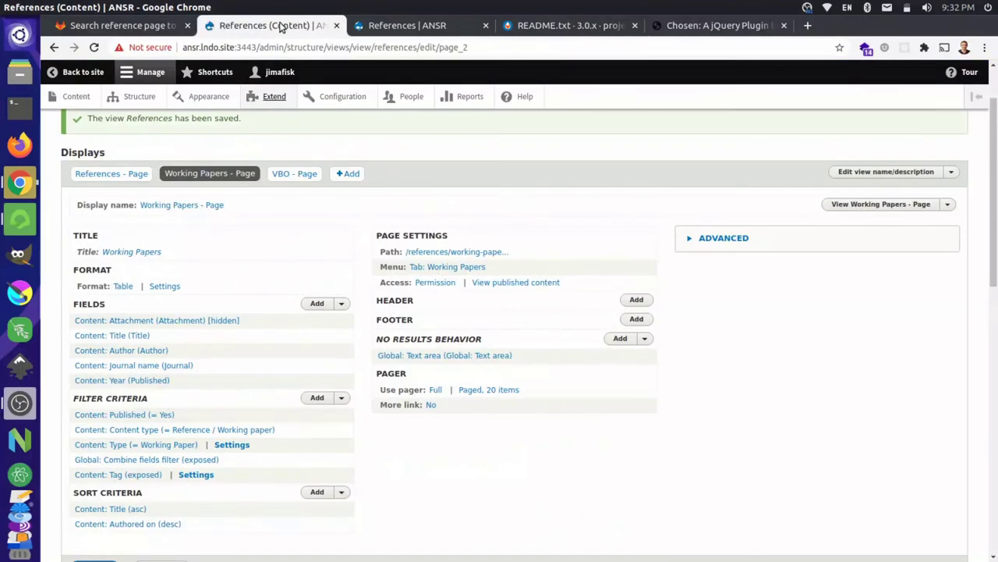
pyautogui.click(381, 27)
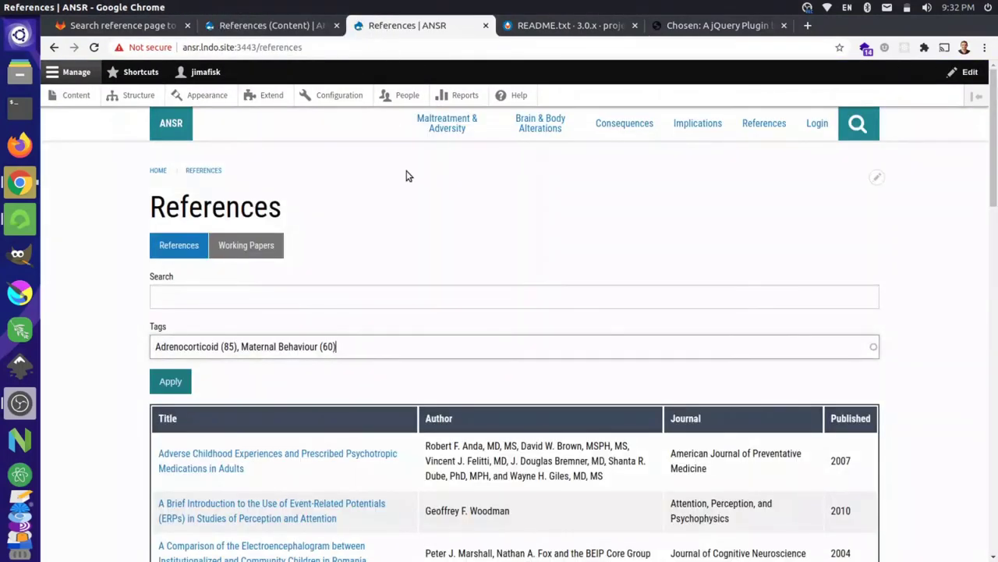
pyautogui.hotkey('ctrl', 'r')
pyautogui.click(331, 350)
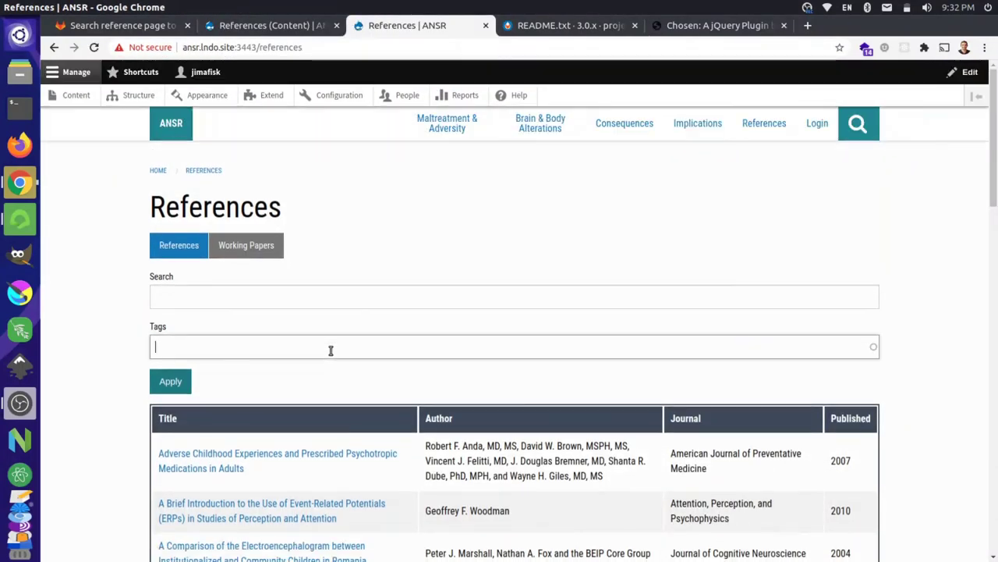
pyautogui.write('a')
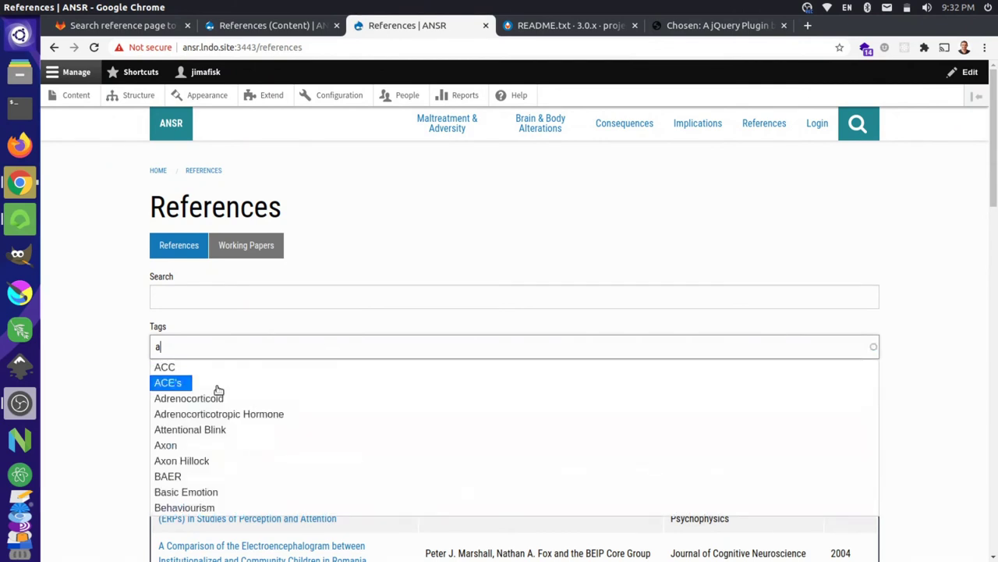
pyautogui.click(216, 389)
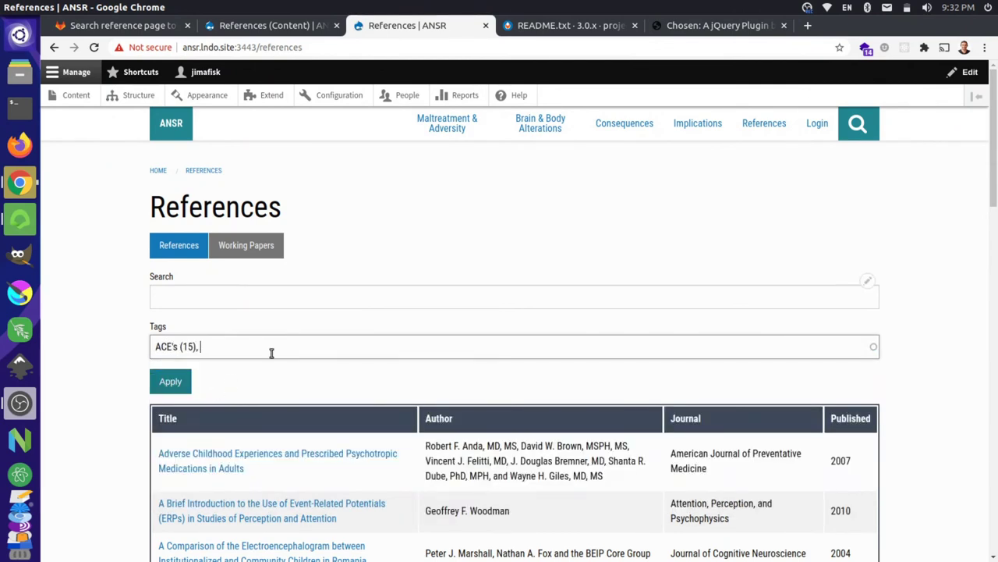
pyautogui.write('a')
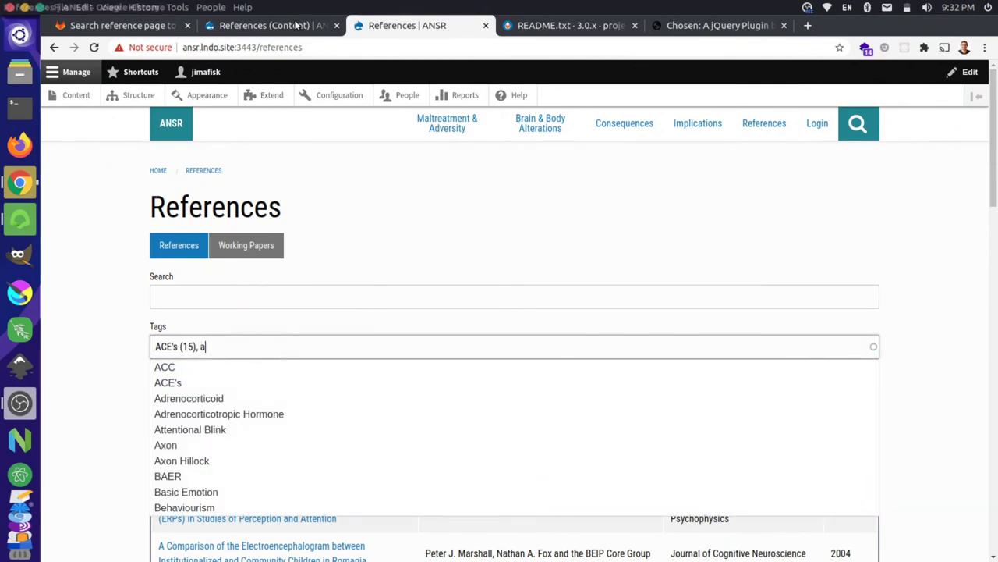
pyautogui.hotkey('ctrl', 'pageup')
# - Set the Working Papers display's Tag exposed filter to Dropdown selection type
pyautogui.scroll(-2, 302, 432)
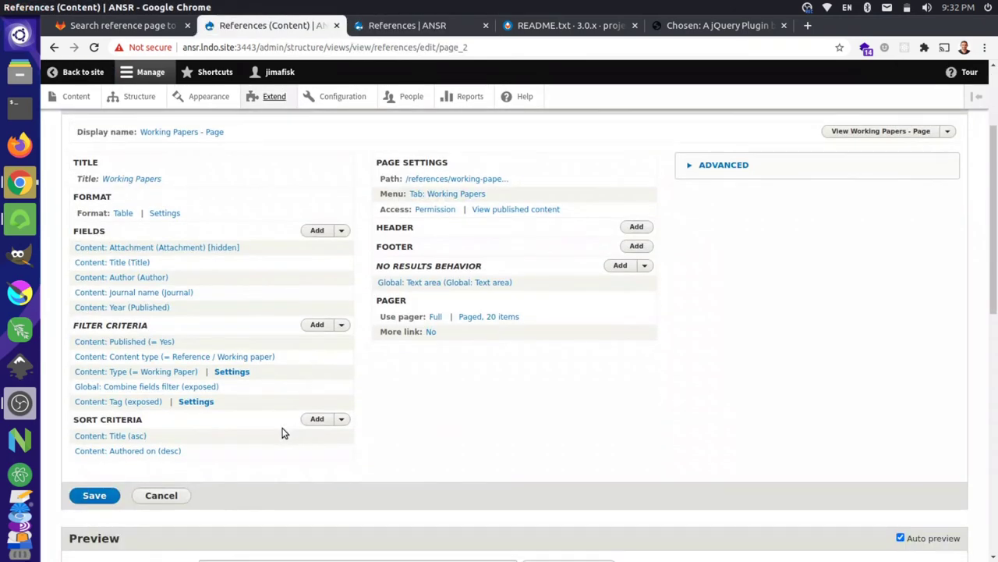
pyautogui.click(191, 404)
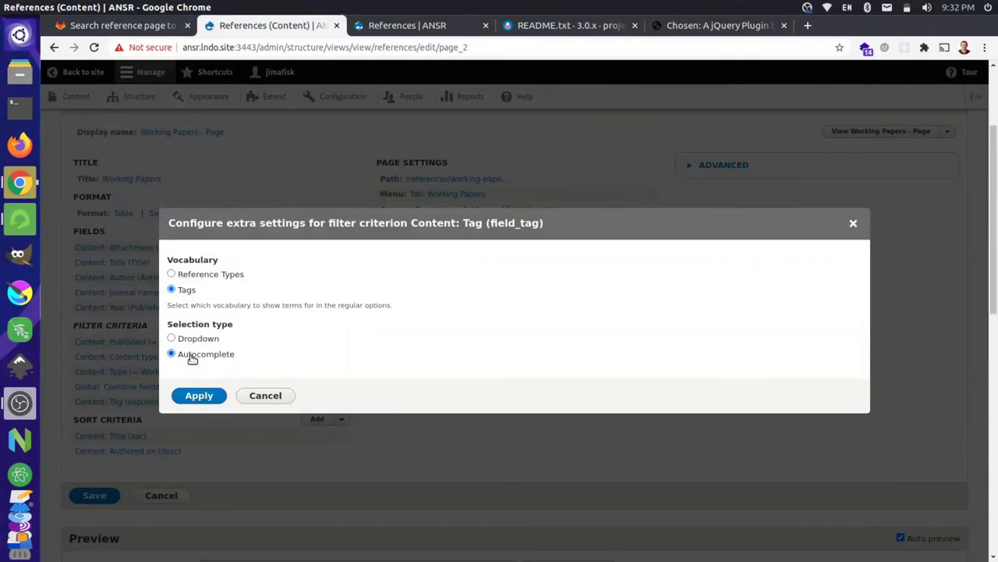
pyautogui.click(192, 338)
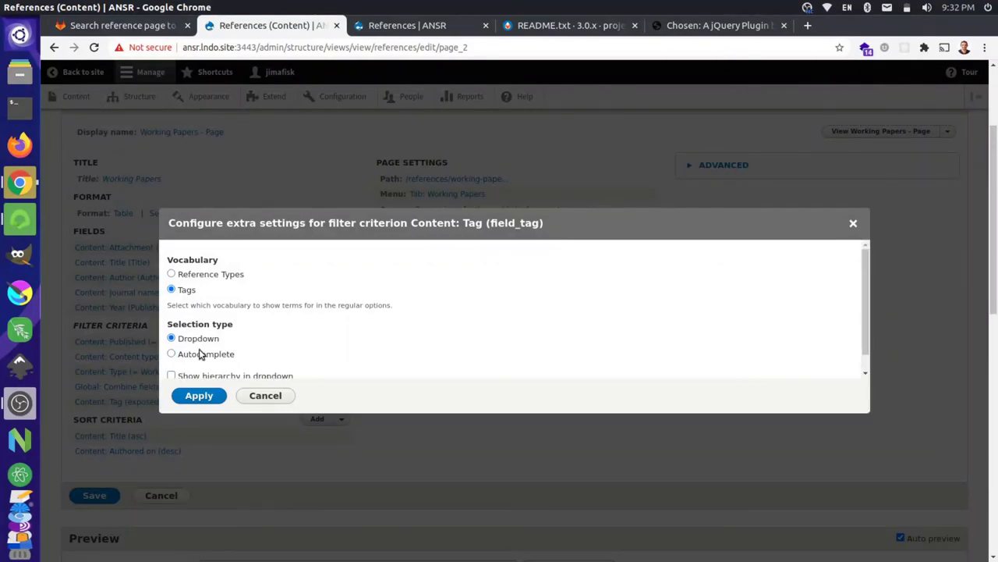
pyautogui.click(201, 395)
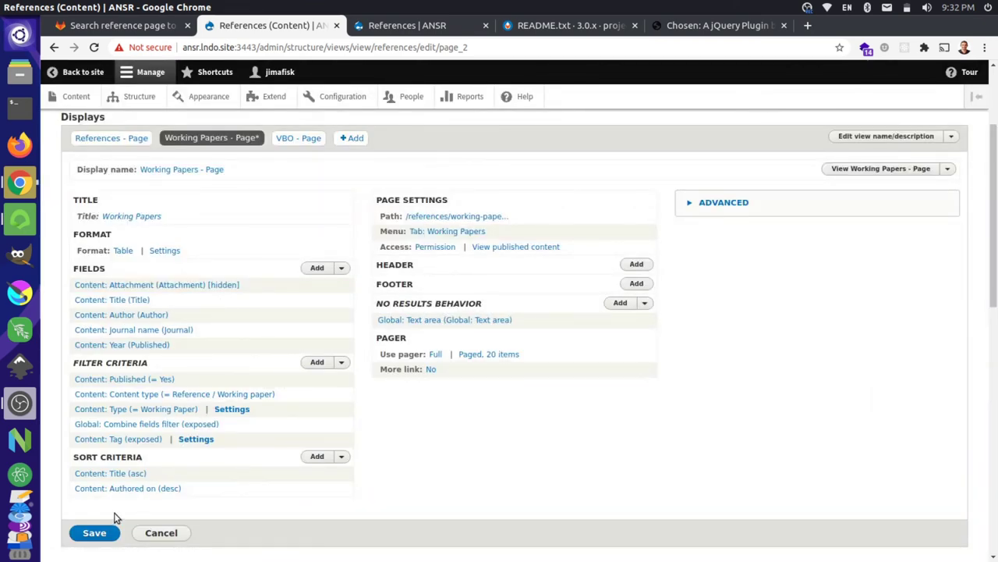
# - Set the References display's Tag filter to Dropdown as well, then save the view
pyautogui.click(129, 142)
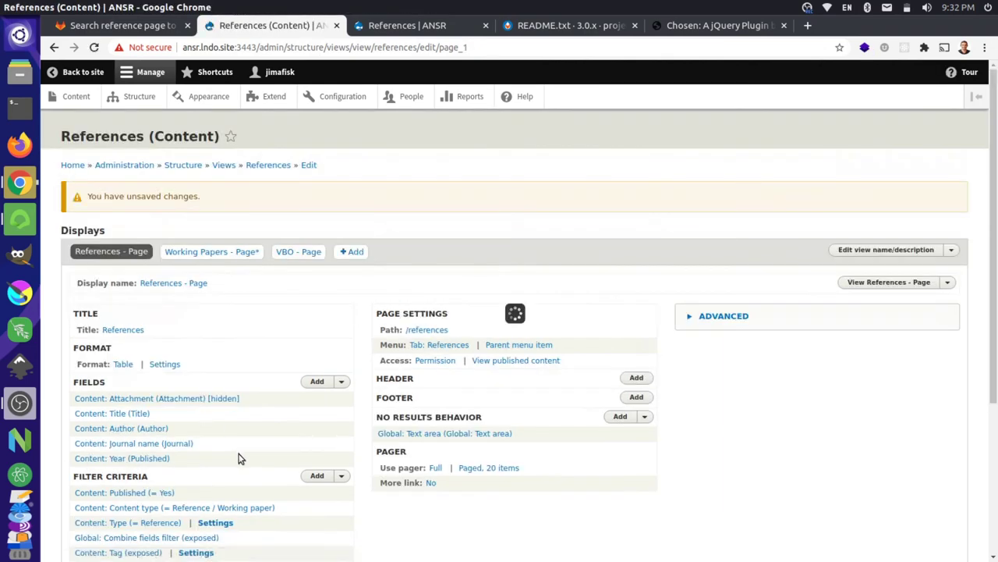
pyautogui.scroll(-3, 237, 458)
pyautogui.click(195, 408)
pyautogui.click(206, 341)
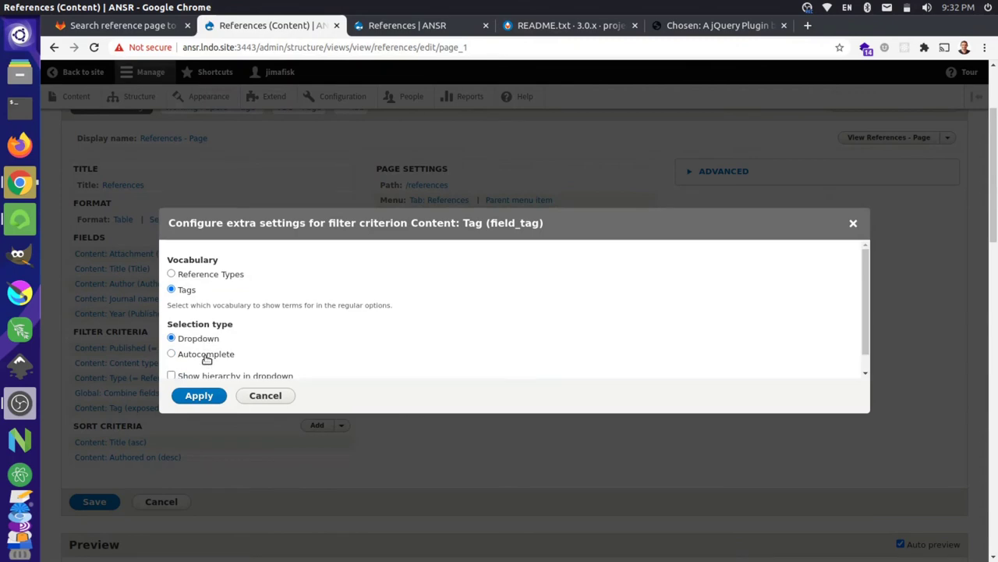
pyautogui.click(201, 397)
pyautogui.click(91, 501)
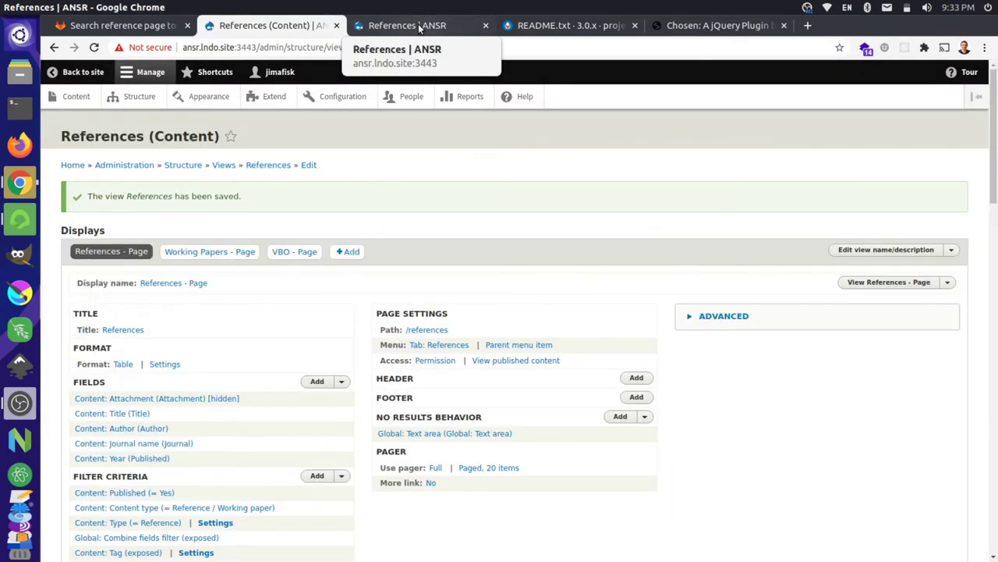
# - Reload the References page and try adding, then removing, the Myelination and Hypothalamic Pituitary Adrenal System tags
pyautogui.click(419, 27)
pyautogui.hotkey('ctrl', 'r')
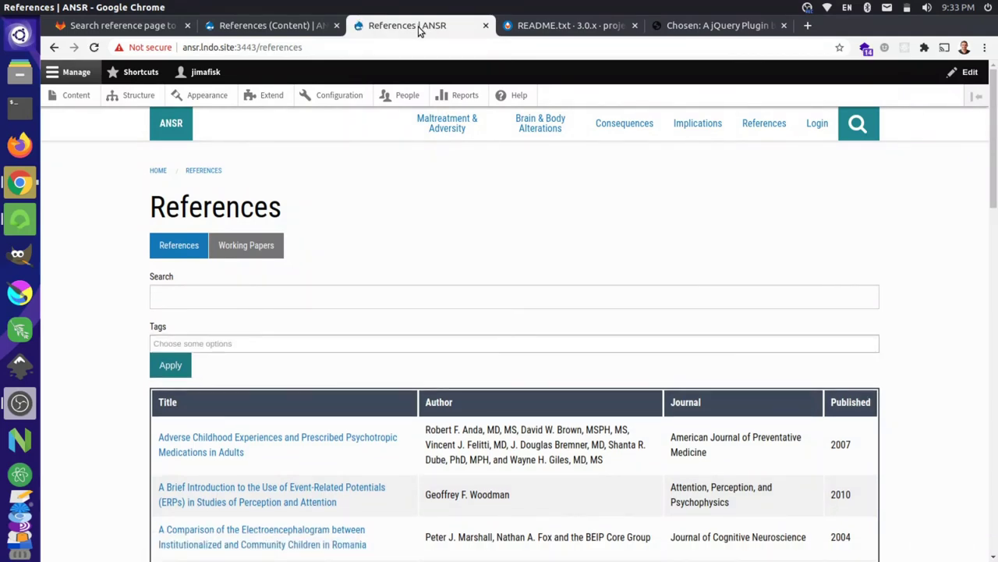
pyautogui.click(231, 343)
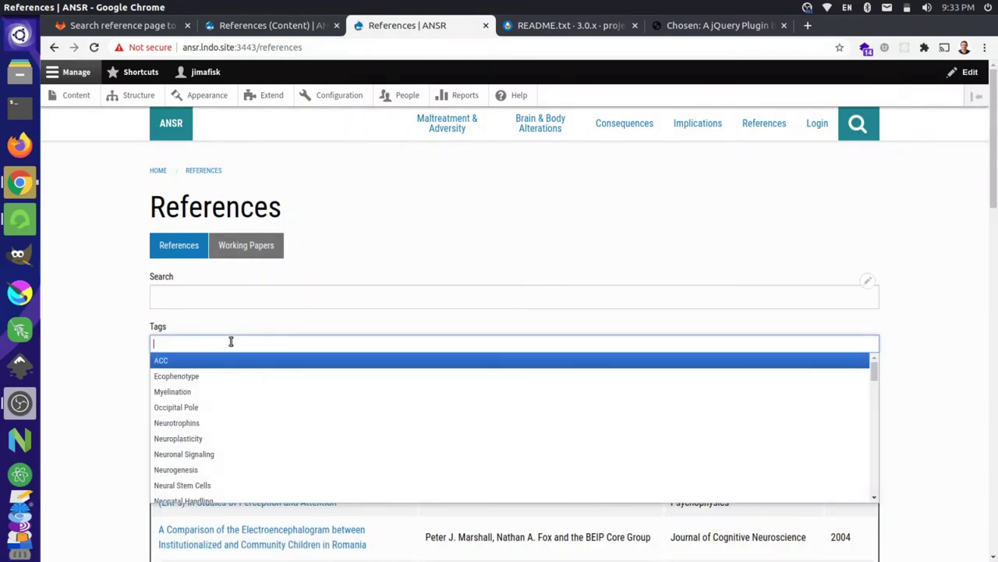
pyautogui.click(218, 389)
pyautogui.write('ss')
pyautogui.press('BackSpace')
pyautogui.press('BackSpace')
pyautogui.write('a')
pyautogui.click(241, 376)
pyautogui.click(348, 344)
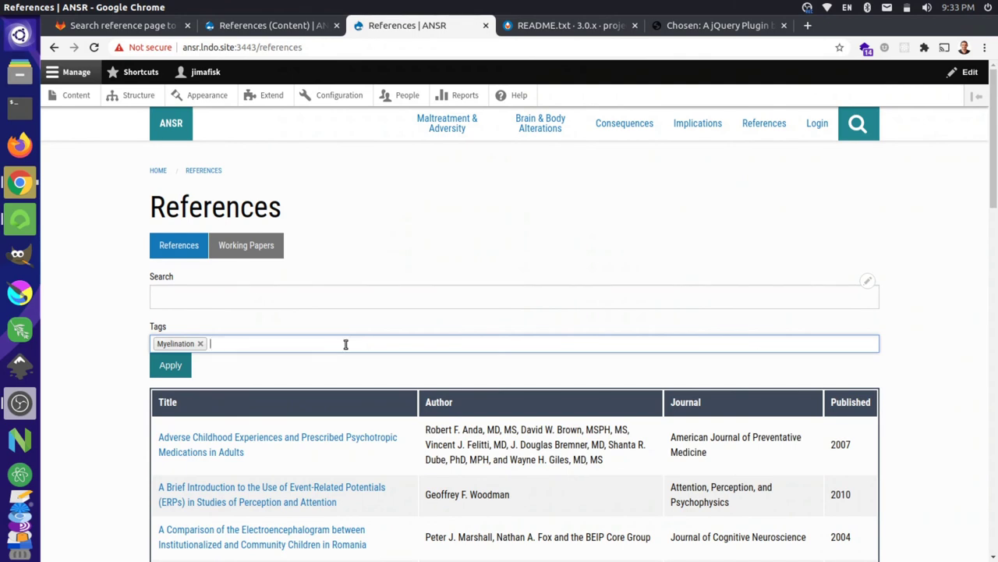
pyautogui.click(201, 343)
# - Filter references by Axon and Delayed-Response Task, then reset the filter
pyautogui.write('a')
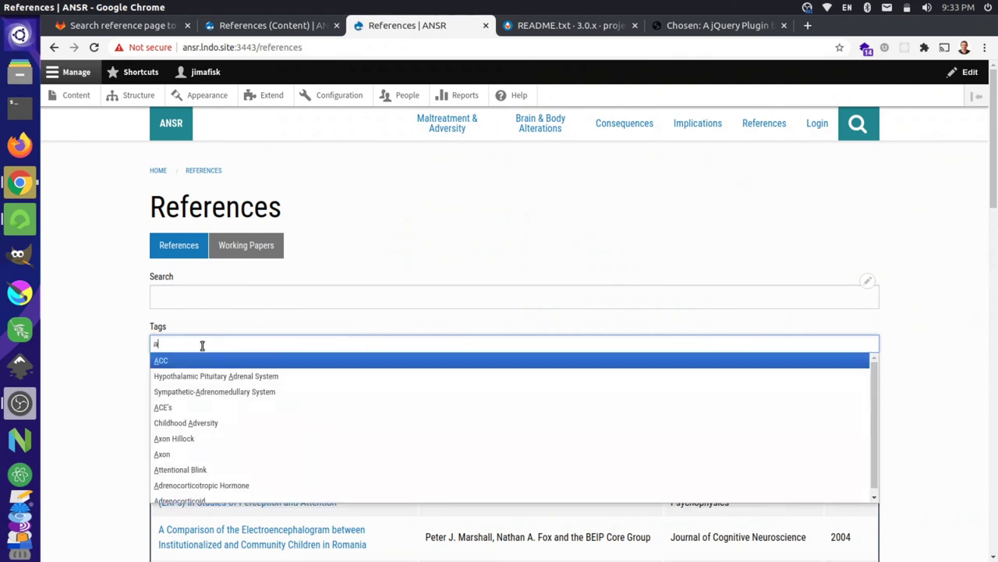
pyautogui.click(204, 454)
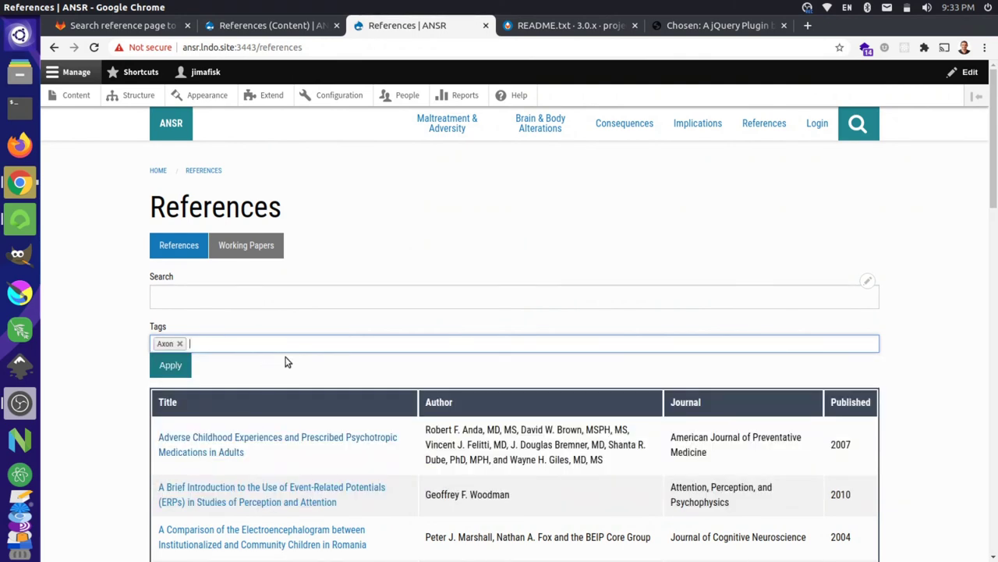
pyautogui.write('d')
pyautogui.click(242, 423)
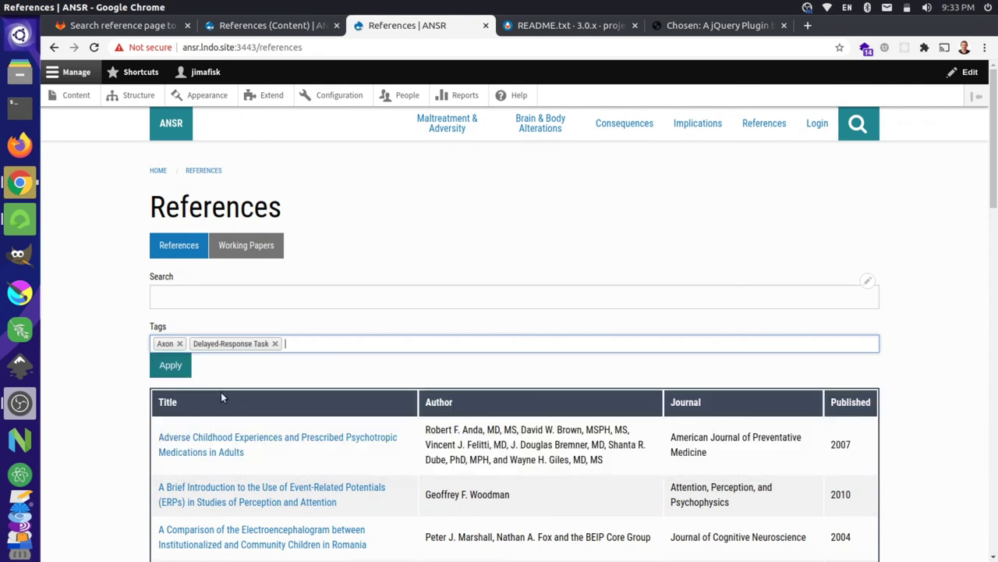
pyautogui.click(182, 371)
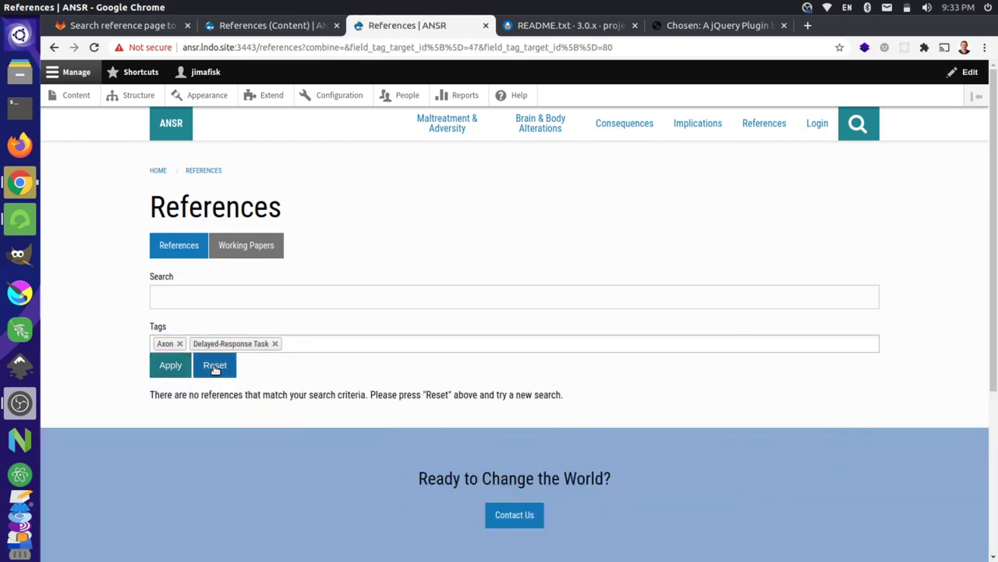
pyautogui.click(215, 367)
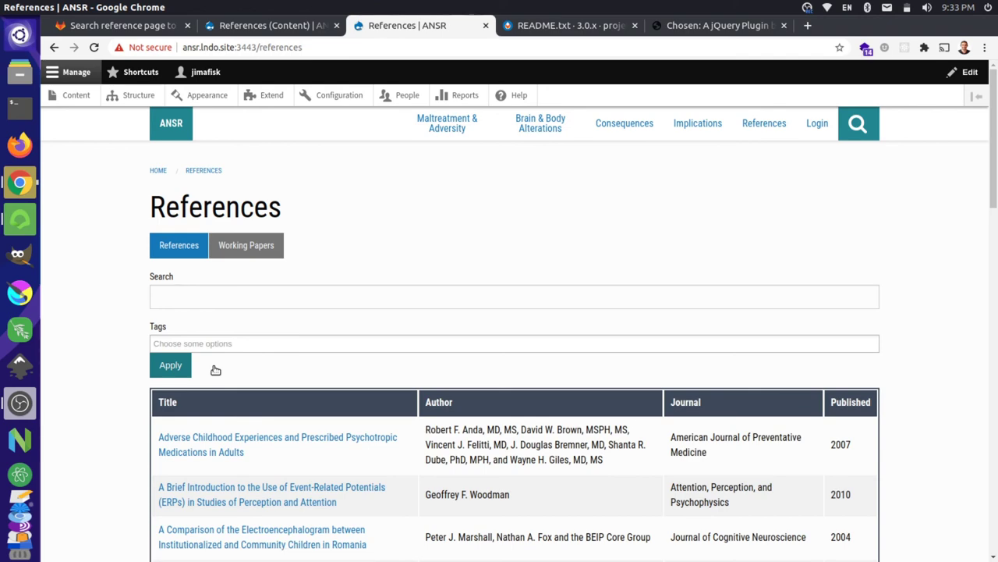
# - Return to the Chosen README.txt on GitLab and scroll up to the summary
pyautogui.click(511, 29)
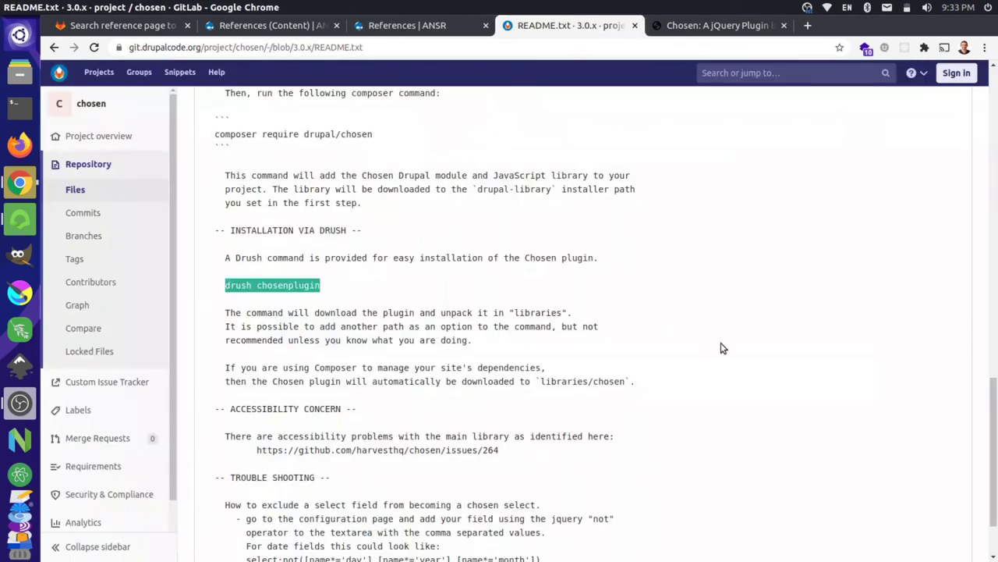
pyautogui.scroll(10, 853, 359)
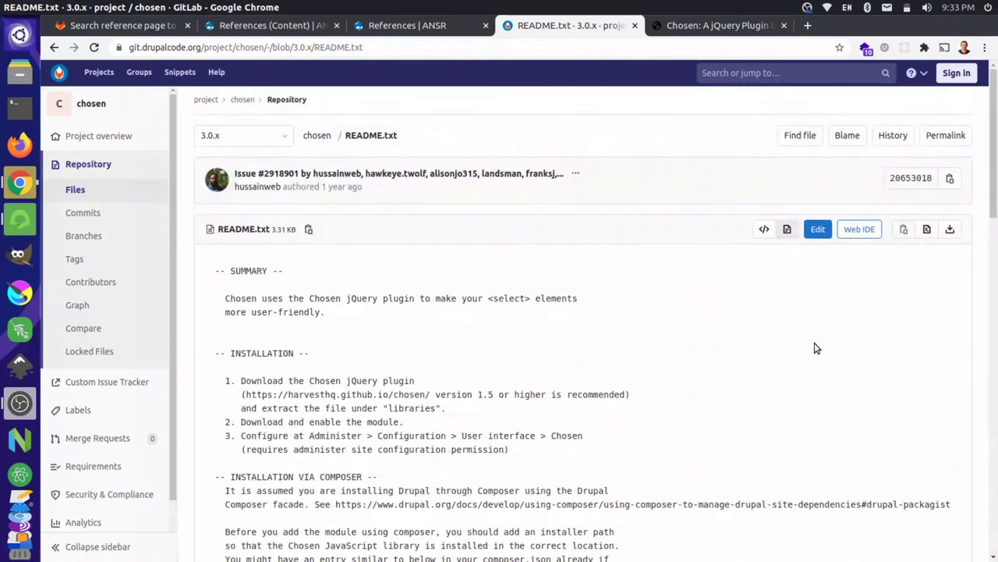